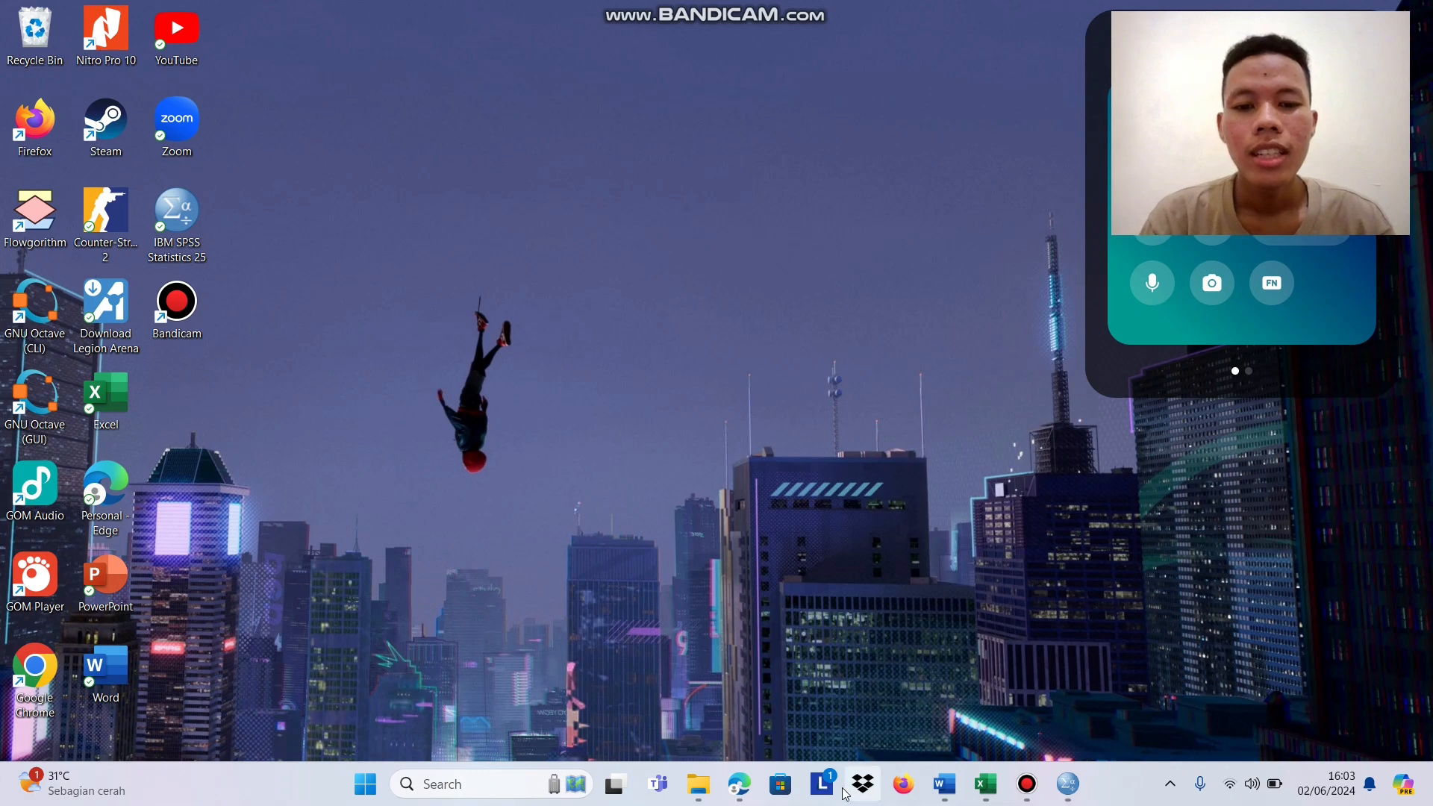
- Switch to Edge, enlarge its window and read exam questions 1 and 2 on fertilizers and tomato plant height in the UAS Metode Statistika PDF
{"action": "left_click", "coordinate": [750, 795]}
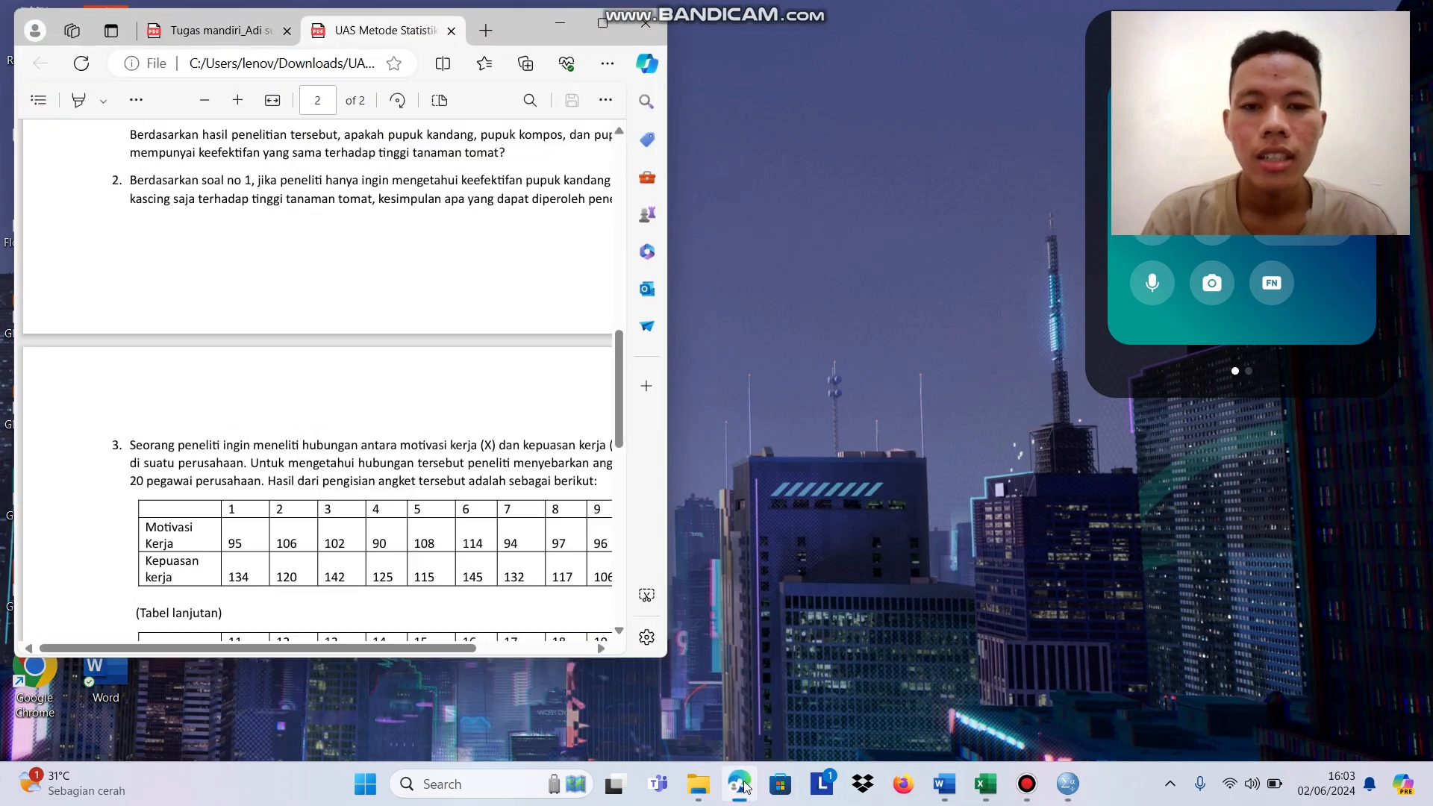
{"action": "left_click", "coordinate": [603, 23]}
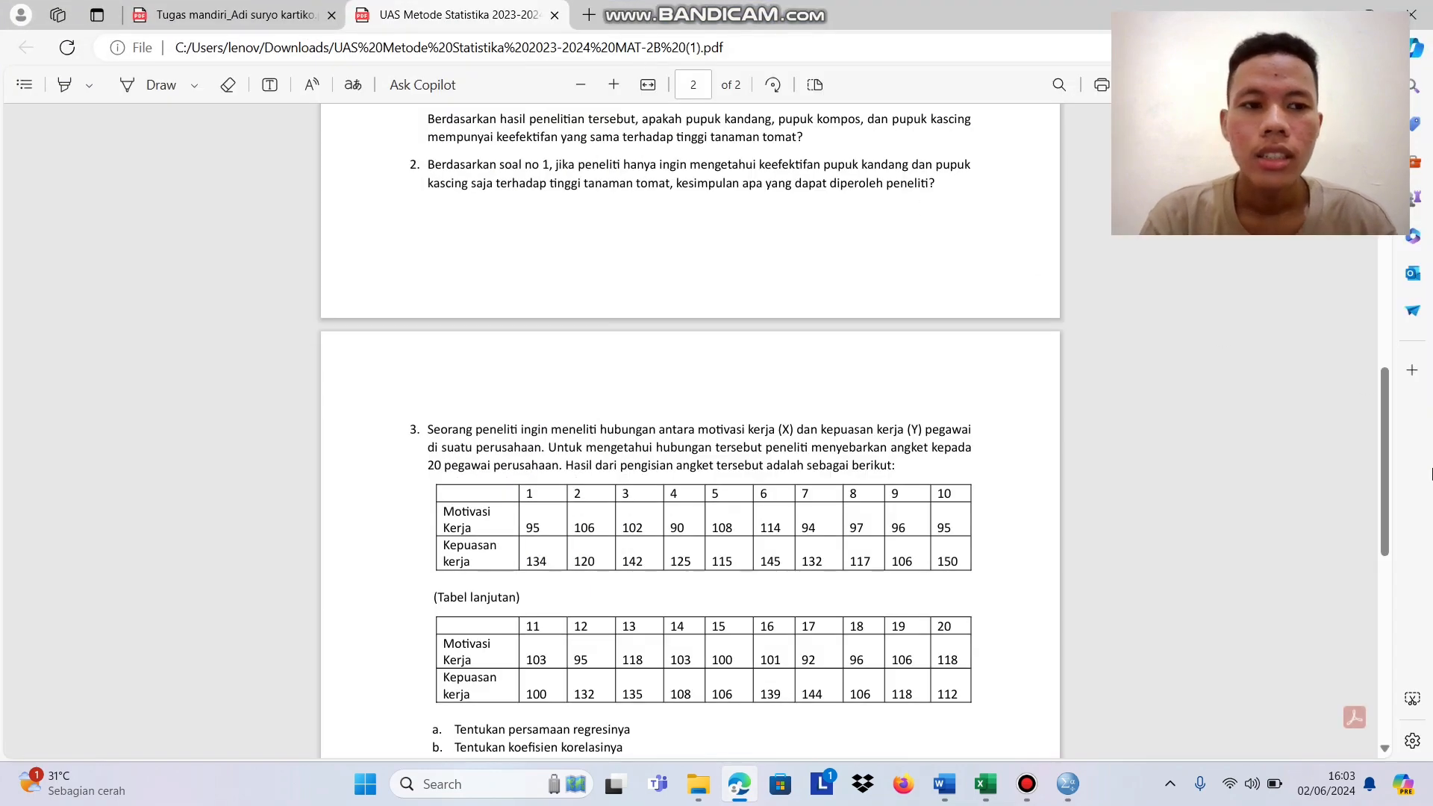
{"action": "scroll", "coordinate": [1381, 446], "scroll_direction": "up", "scroll_amount": 5}
{"action": "scroll", "coordinate": [1346, 224], "scroll_direction": "up", "scroll_amount": 6}
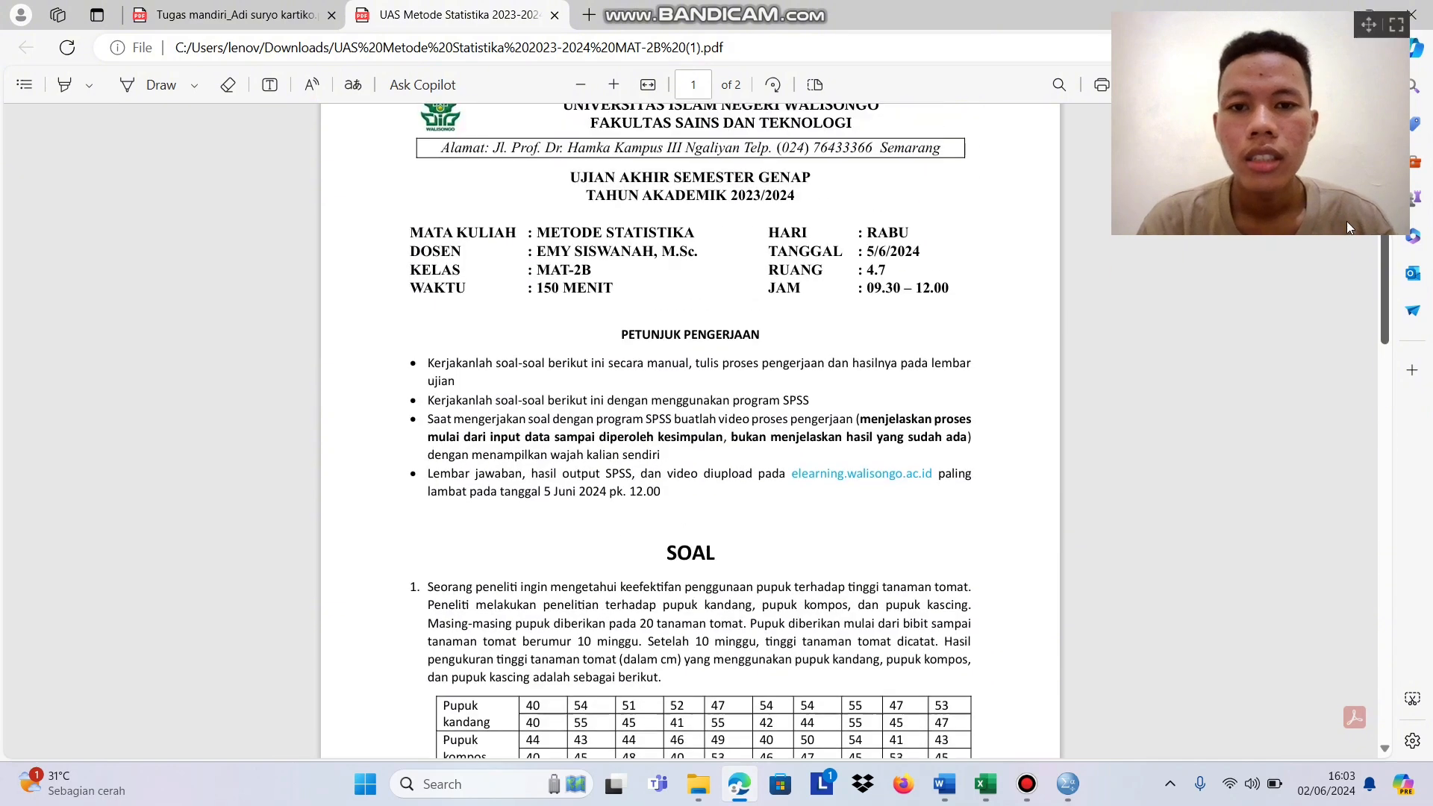
{"action": "scroll", "coordinate": [1347, 224], "scroll_direction": "down", "scroll_amount": 5}
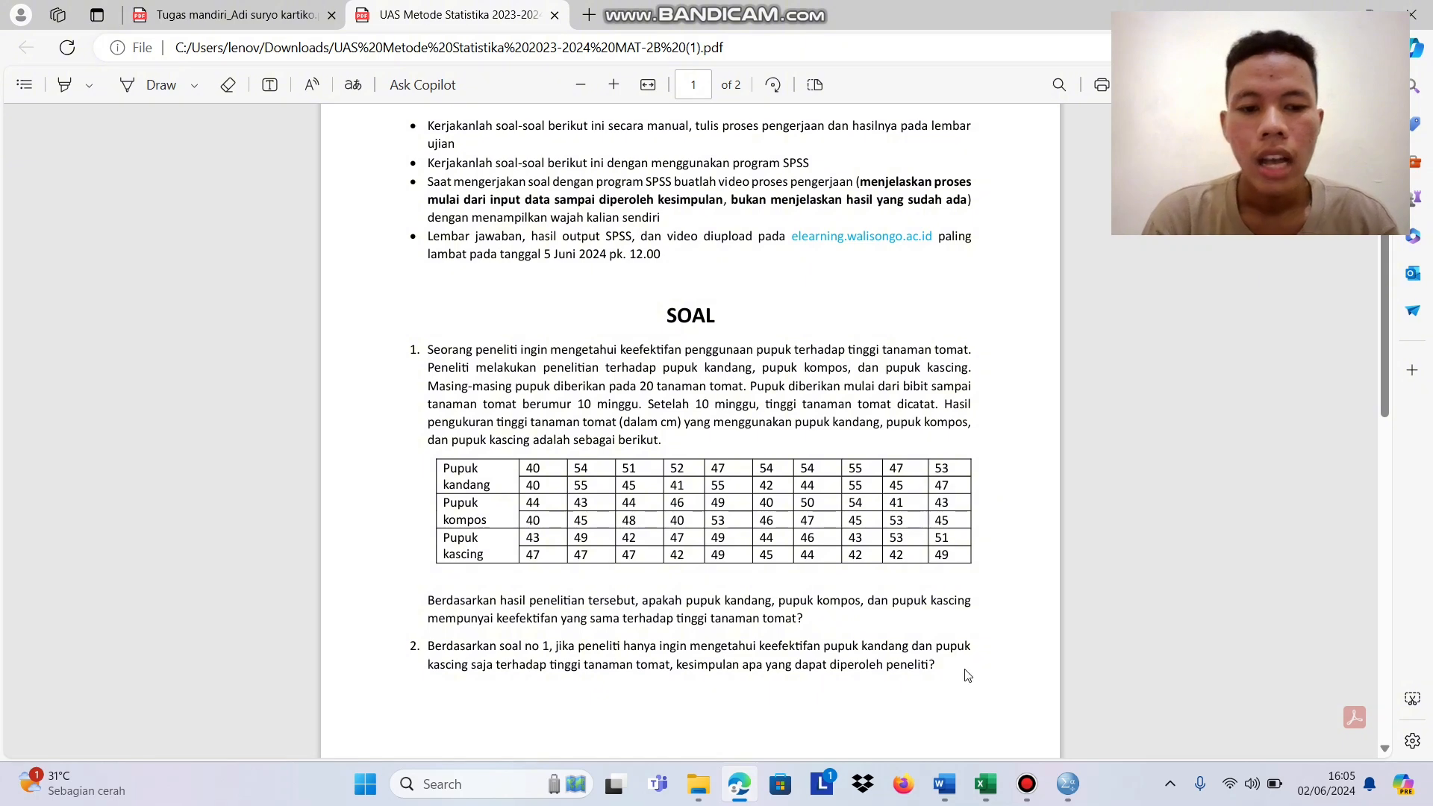
- Review the handwritten ANOVA solution to question 1 in the Tugas mandiri PDF, then return to the exam PDF
{"action": "left_click", "coordinate": [247, 19]}
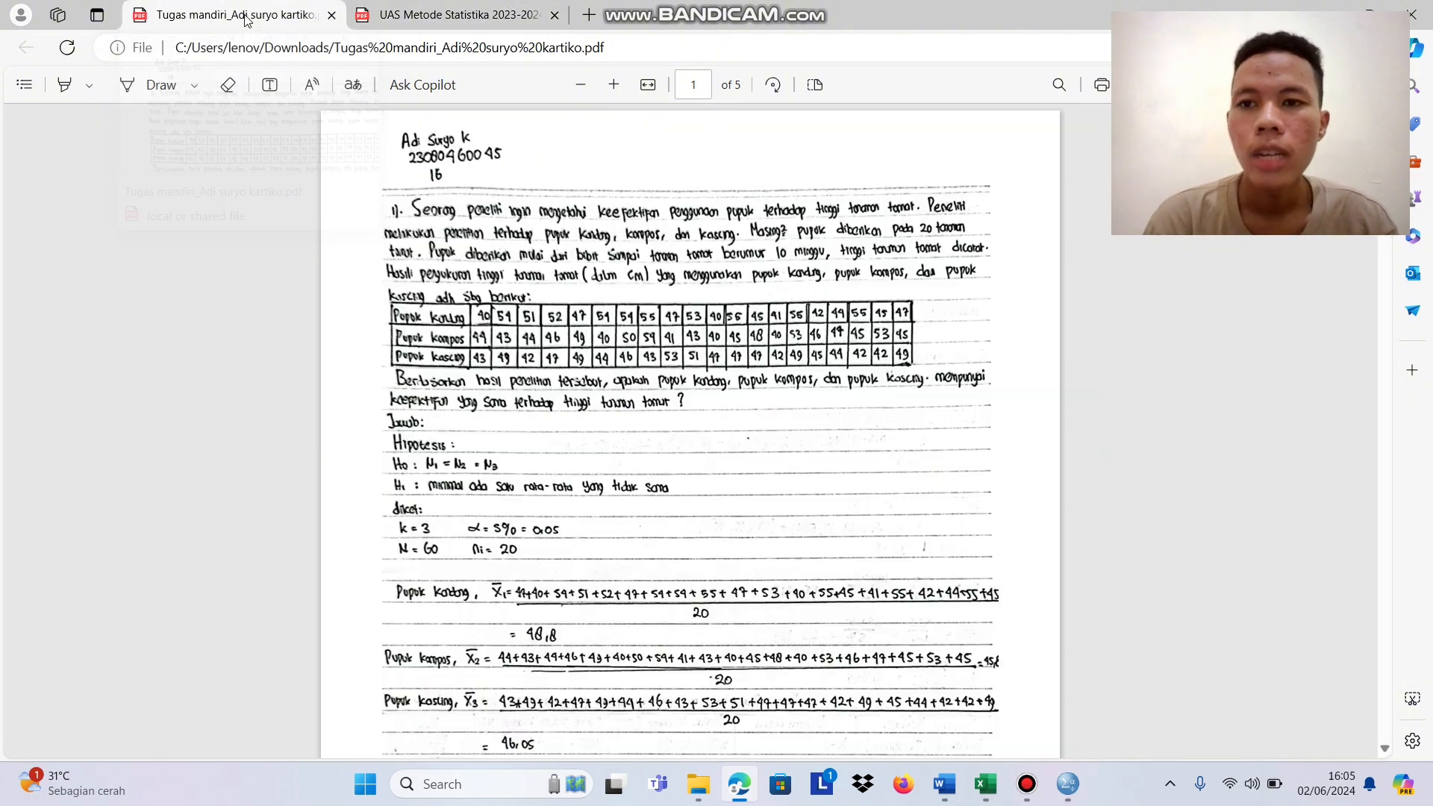
{"action": "scroll", "coordinate": [585, 384], "scroll_direction": "down", "scroll_amount": 6}
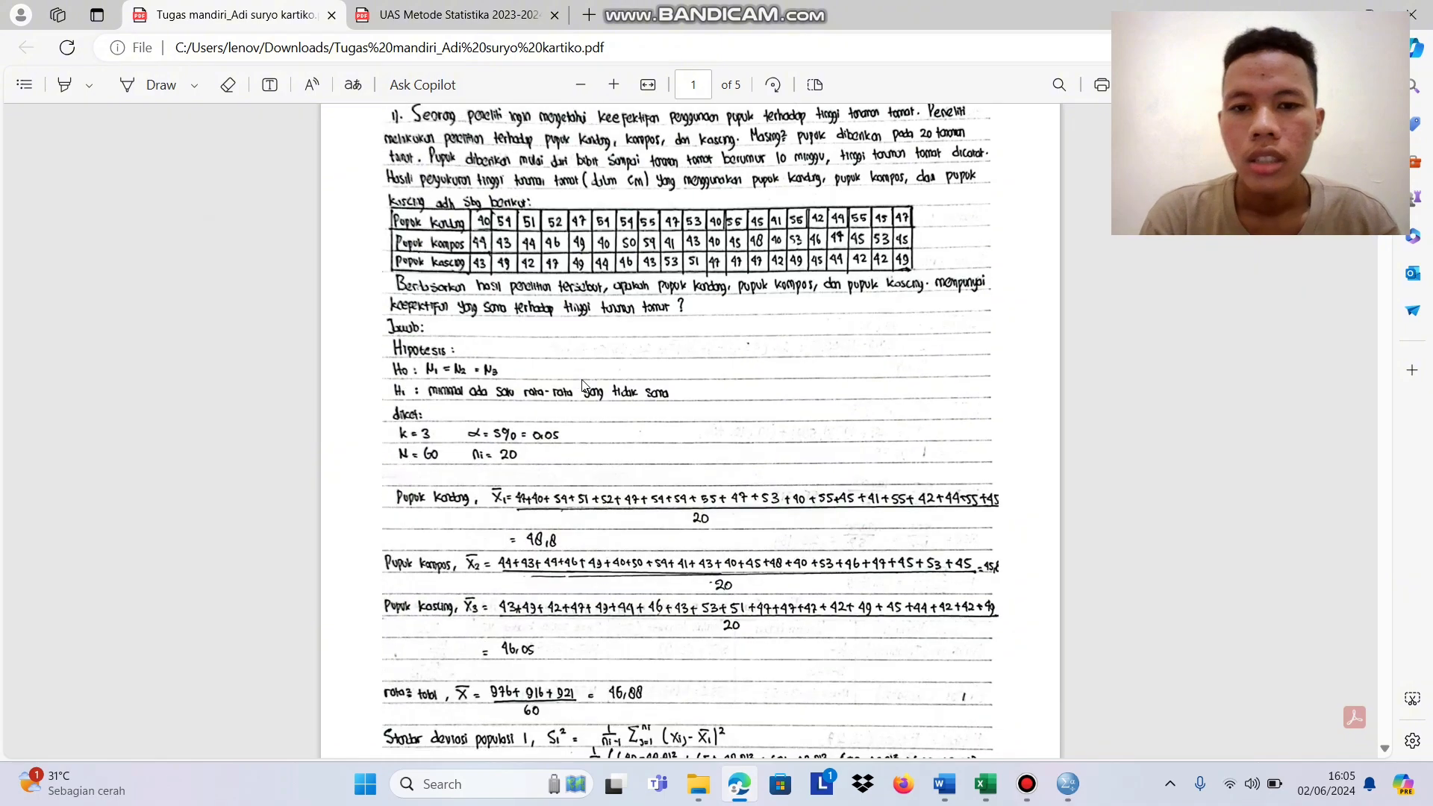
{"action": "scroll", "coordinate": [584, 385], "scroll_direction": "down", "scroll_amount": 11}
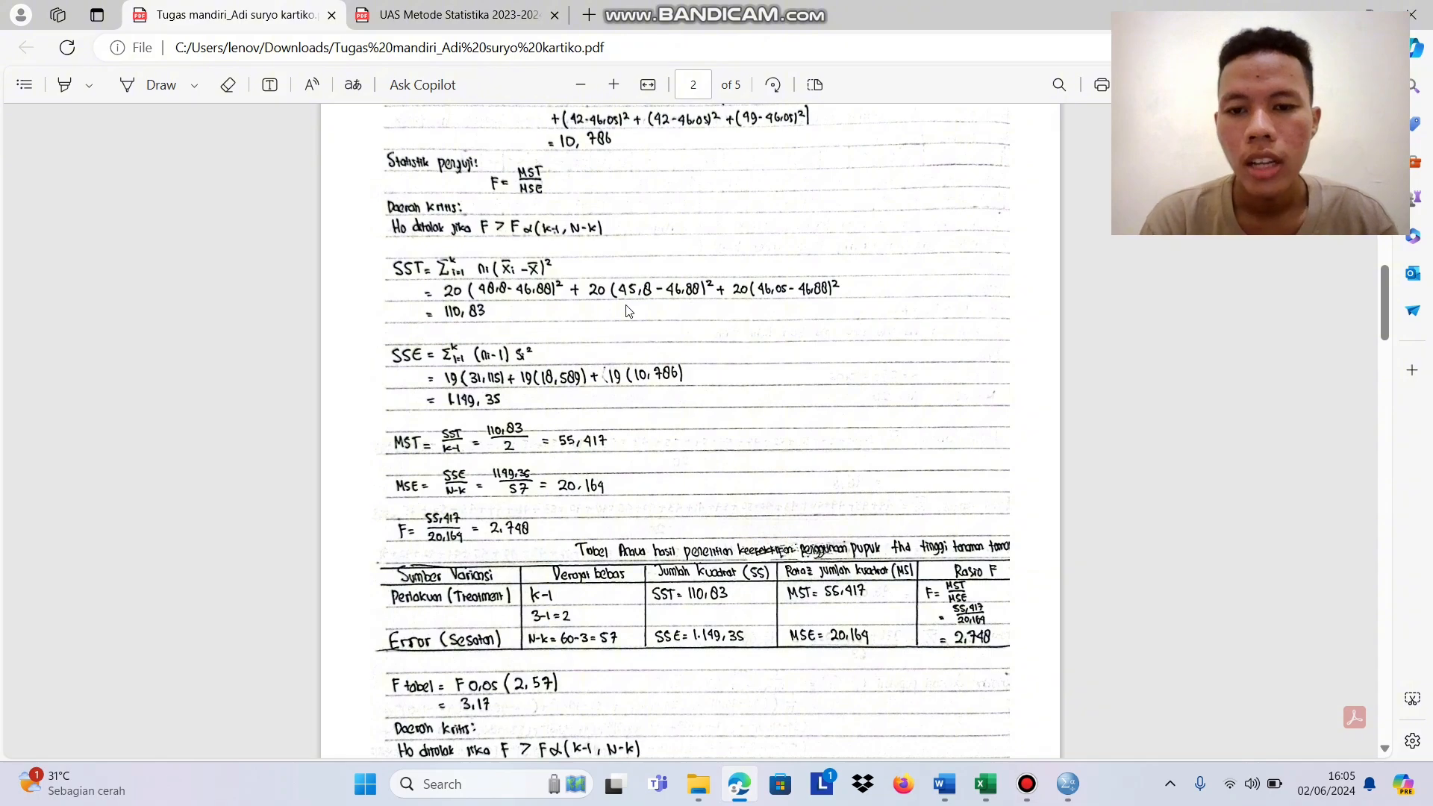
{"action": "scroll", "coordinate": [628, 312], "scroll_direction": "down", "scroll_amount": 5}
{"action": "scroll", "coordinate": [628, 312], "scroll_direction": "up", "scroll_amount": 10}
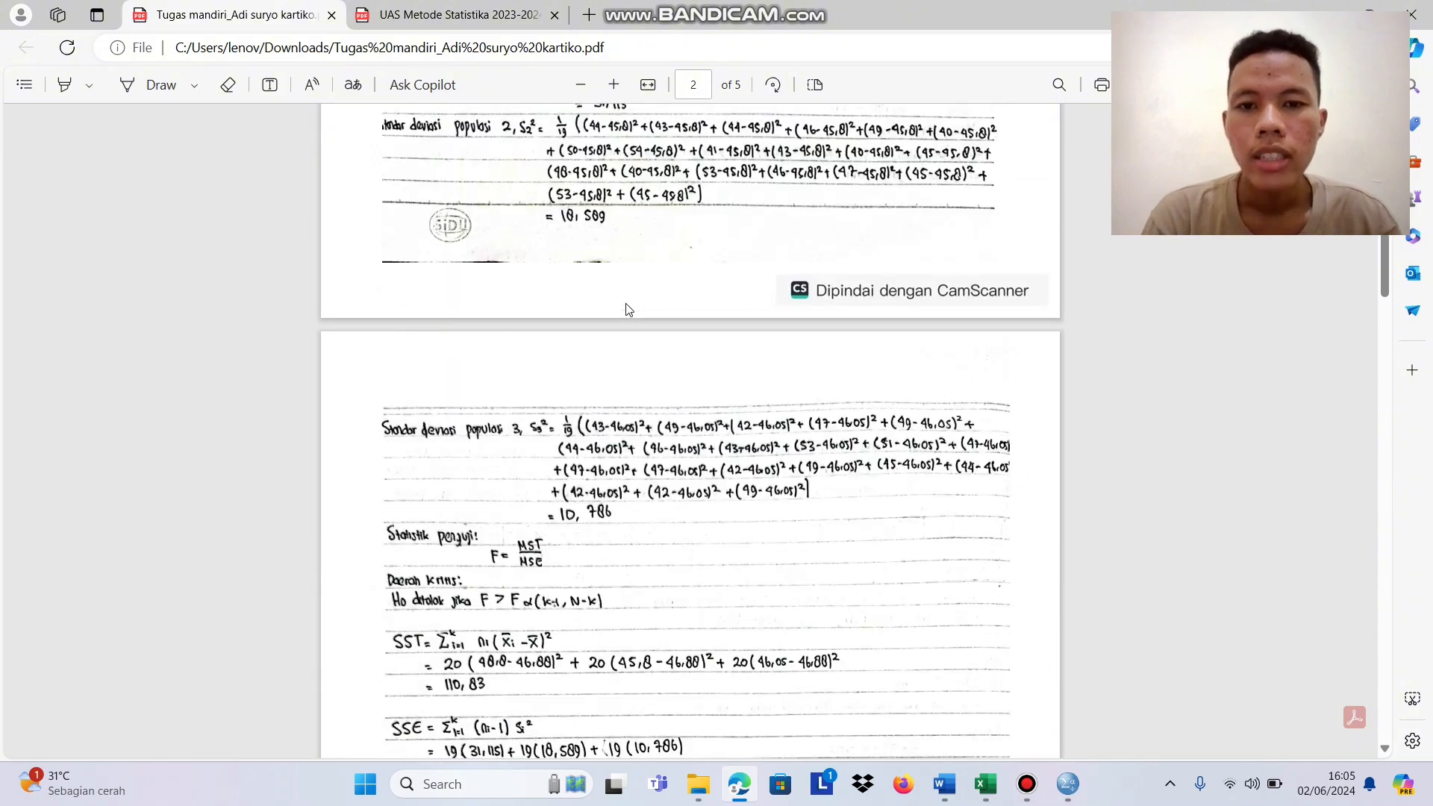
{"action": "scroll", "coordinate": [627, 312], "scroll_direction": "up", "scroll_amount": 10}
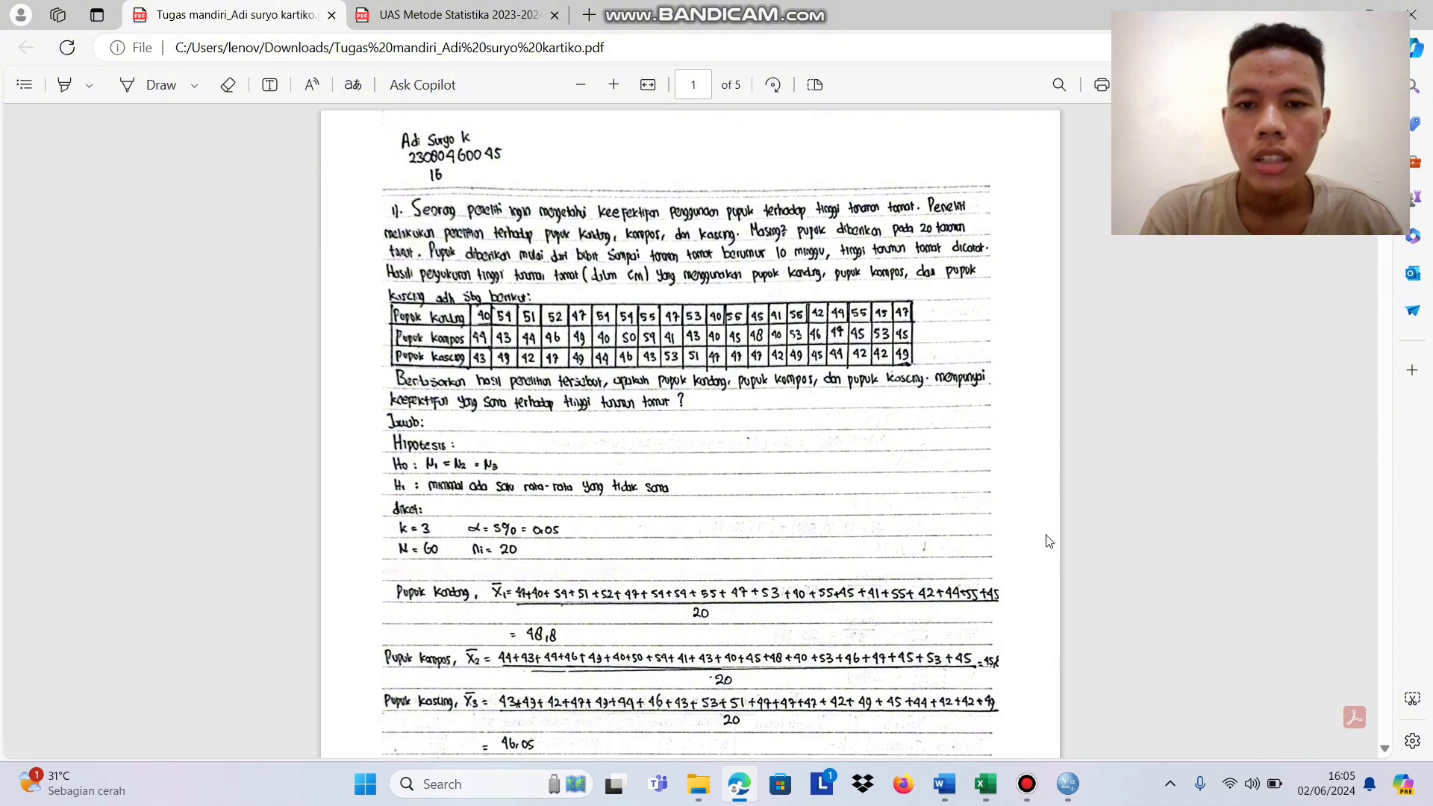
{"action": "left_click", "coordinate": [470, 14]}
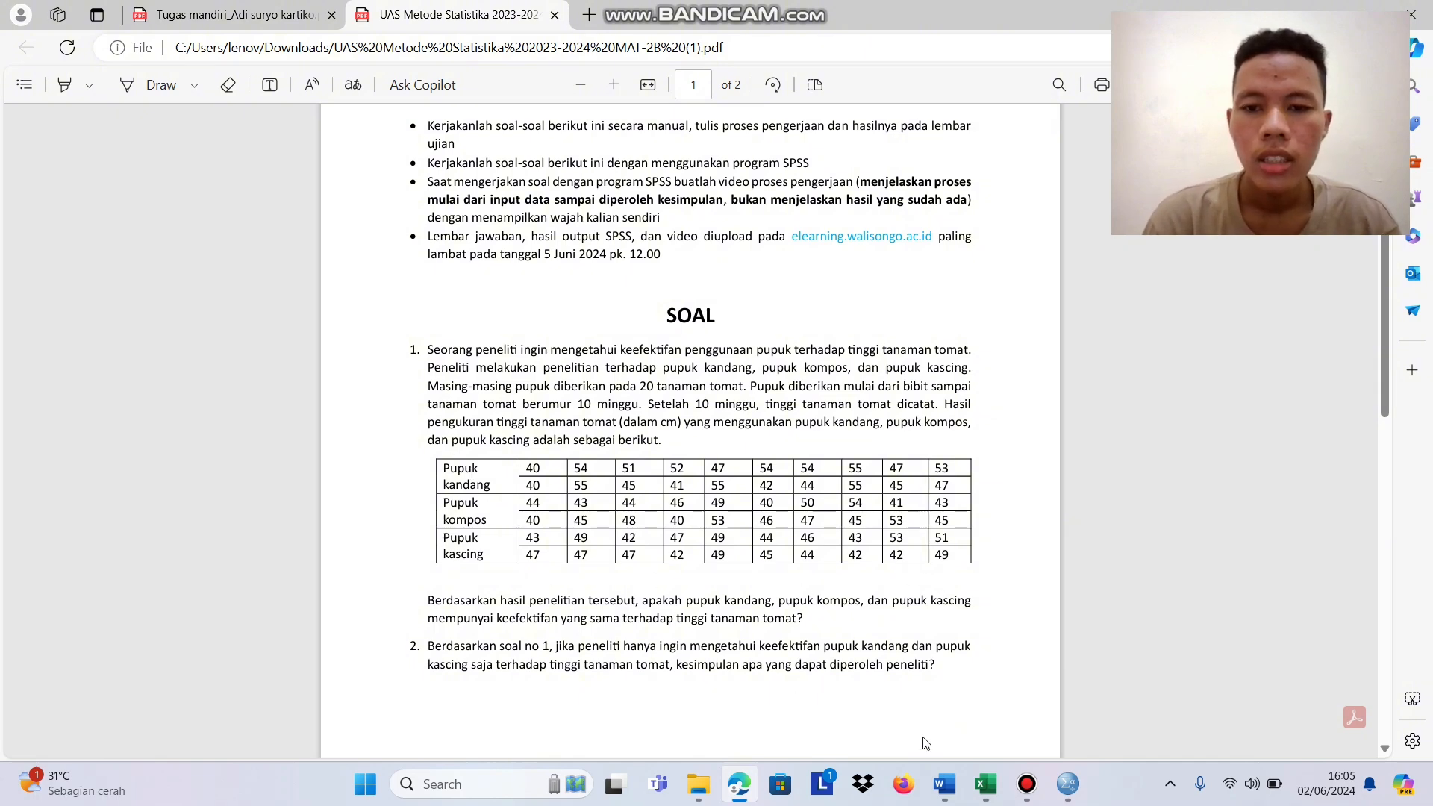
- Switch to the uji anova workbook in Excel and examine the group codes 1, 2 and 3 with their plant heights in columns A and B
{"action": "left_click", "coordinate": [985, 782]}
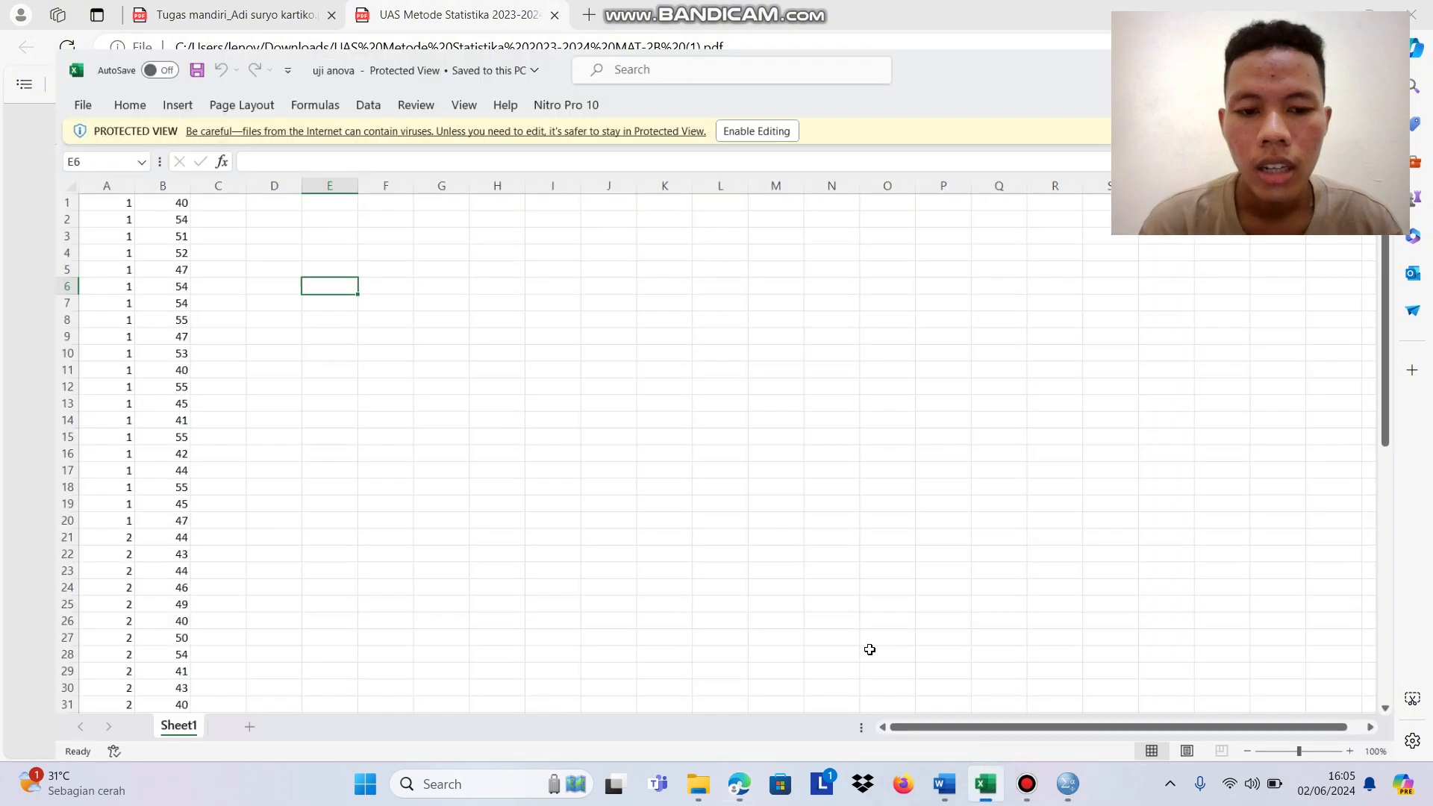
{"action": "left_click", "coordinate": [68, 177]}
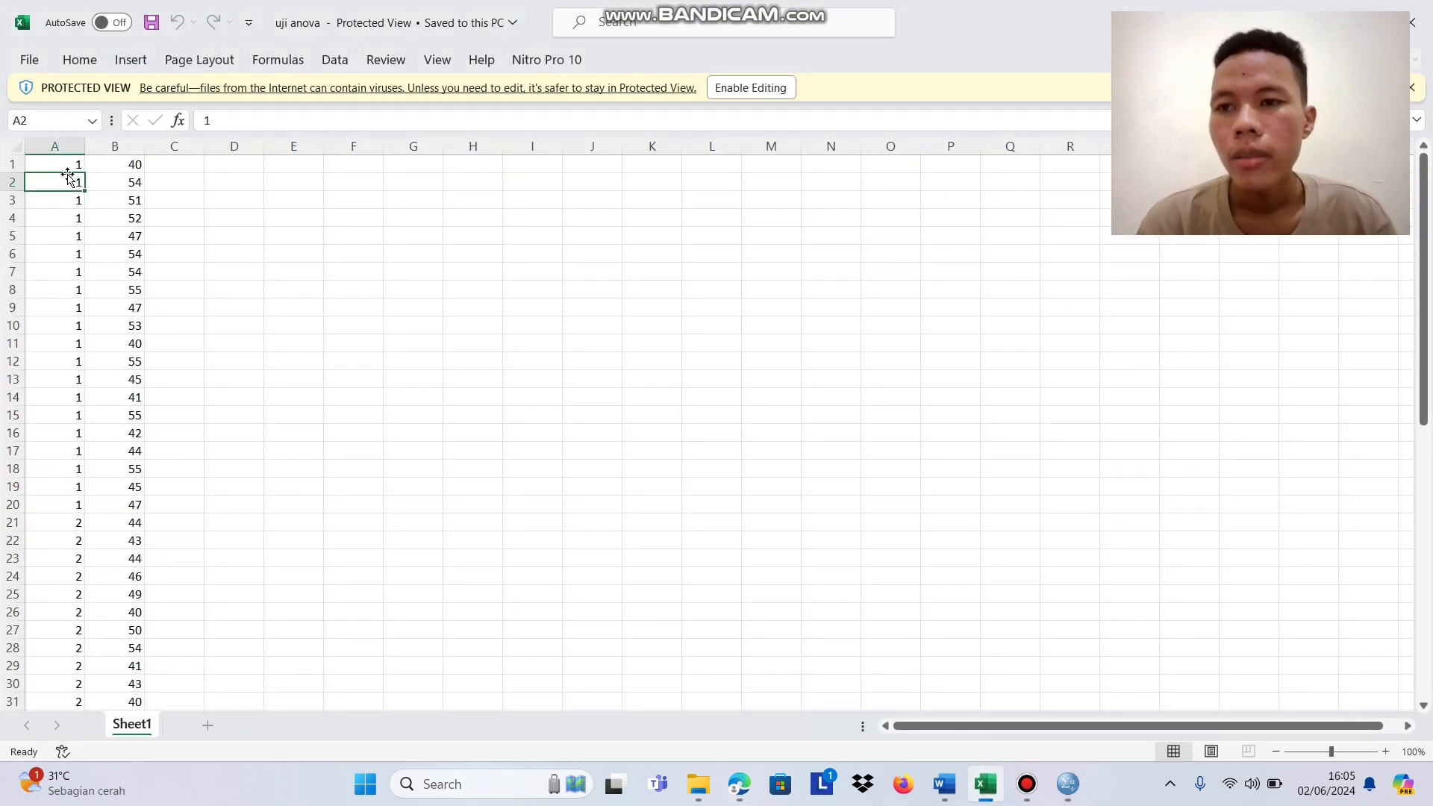
{"action": "left_click", "coordinate": [77, 164]}
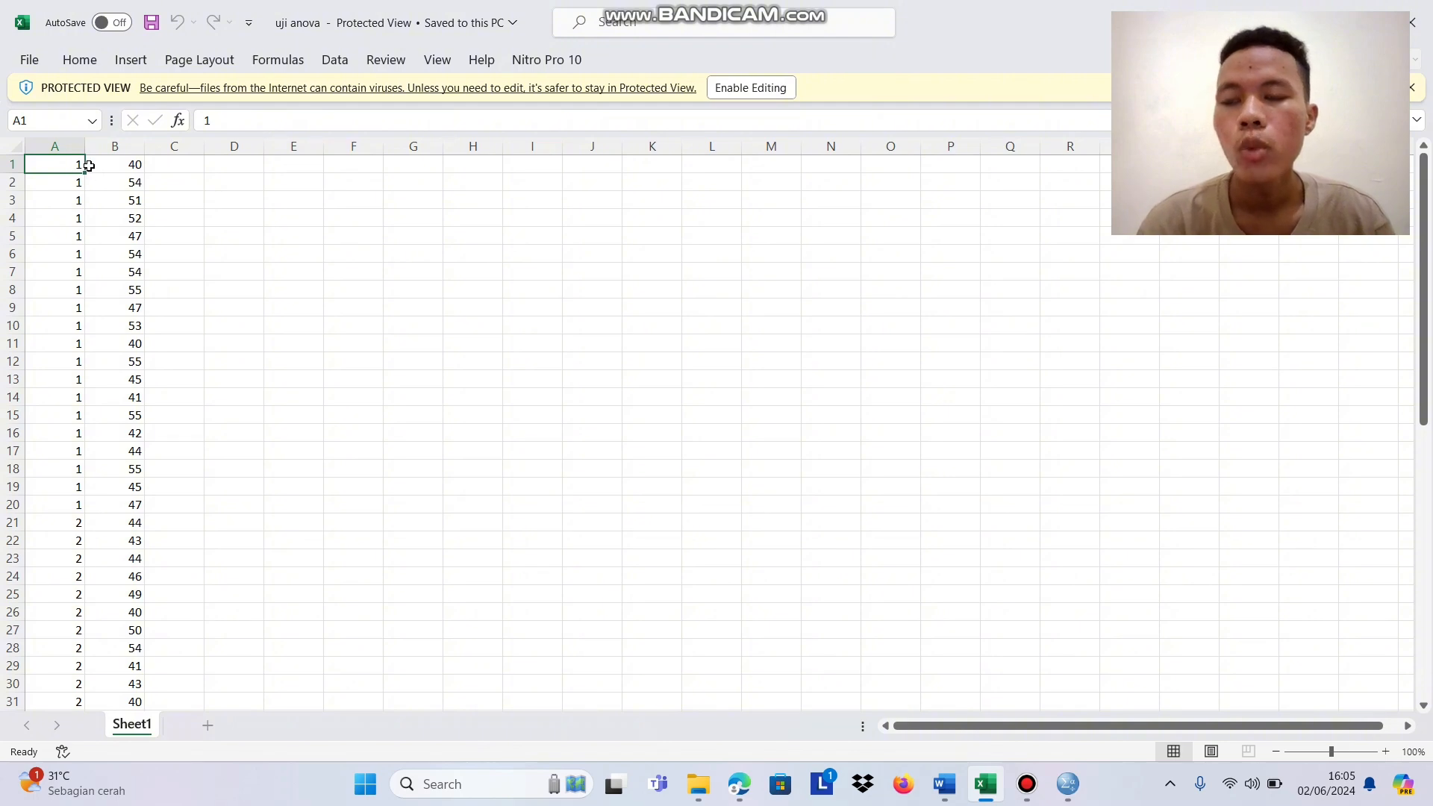
{"action": "scroll", "coordinate": [119, 224], "scroll_direction": "down", "scroll_amount": 6}
{"action": "scroll", "coordinate": [120, 235], "scroll_direction": "down", "scroll_amount": 1}
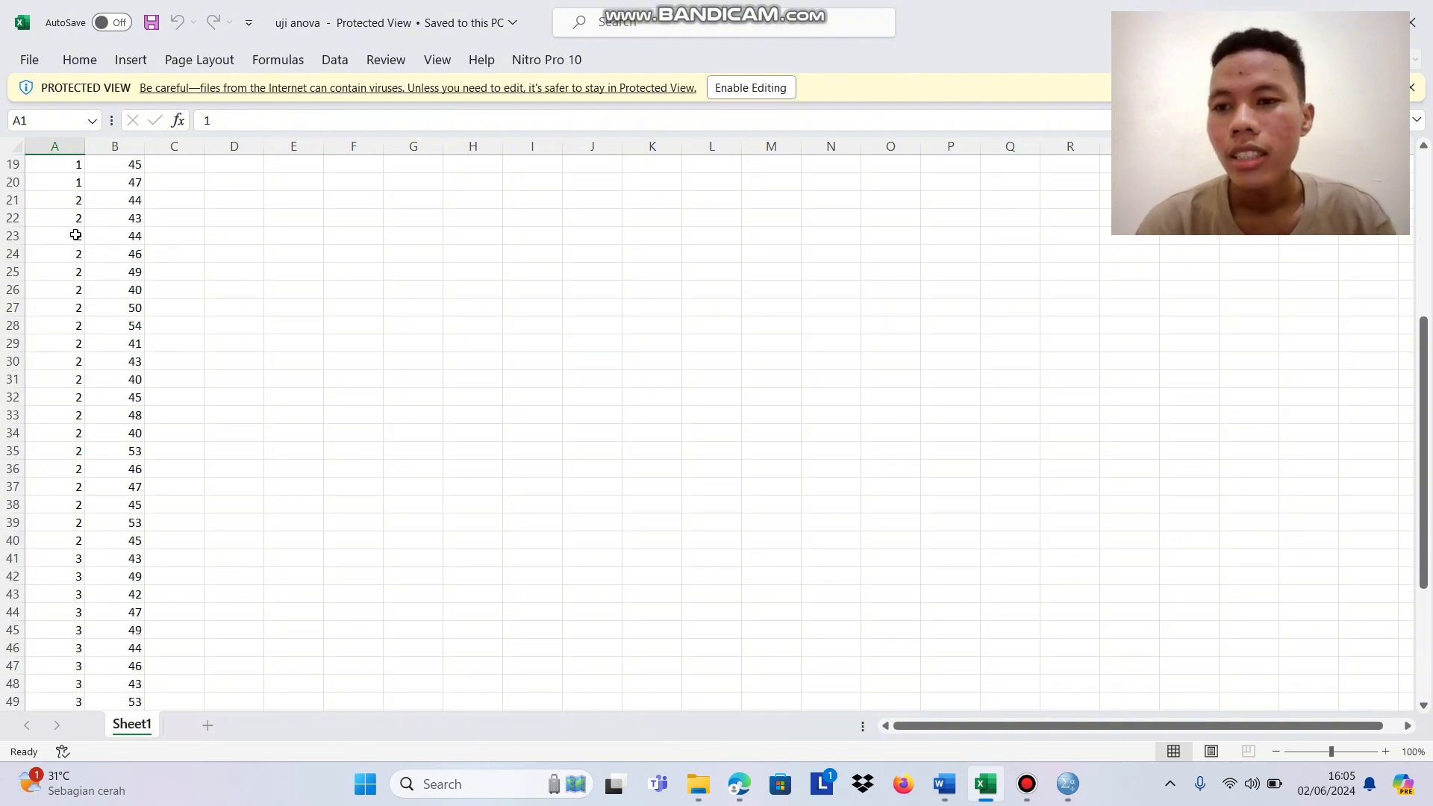
{"action": "left_click", "coordinate": [61, 201]}
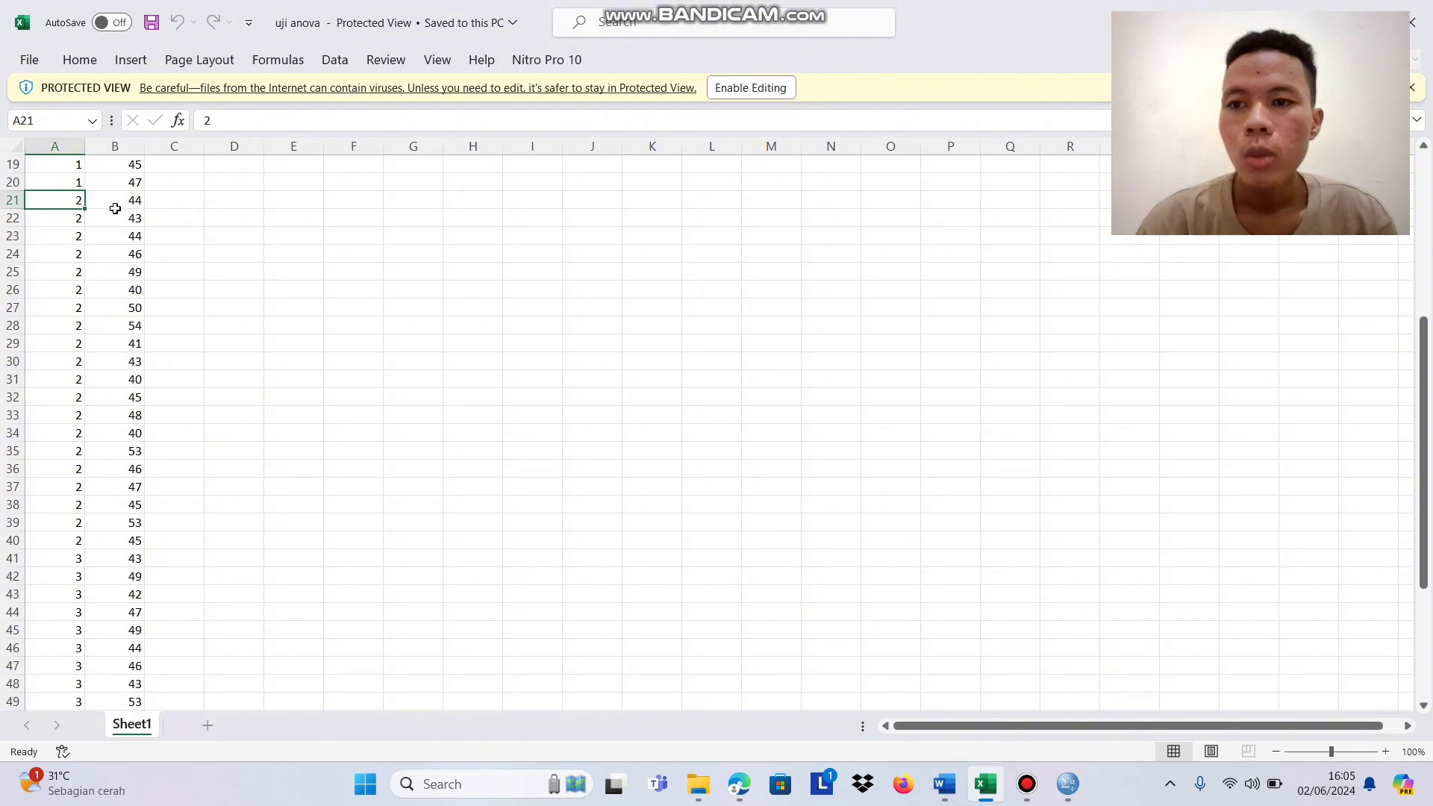
{"action": "scroll", "coordinate": [123, 258], "scroll_direction": "down", "scroll_amount": 4}
{"action": "scroll", "coordinate": [123, 258], "scroll_direction": "down", "scroll_amount": 1}
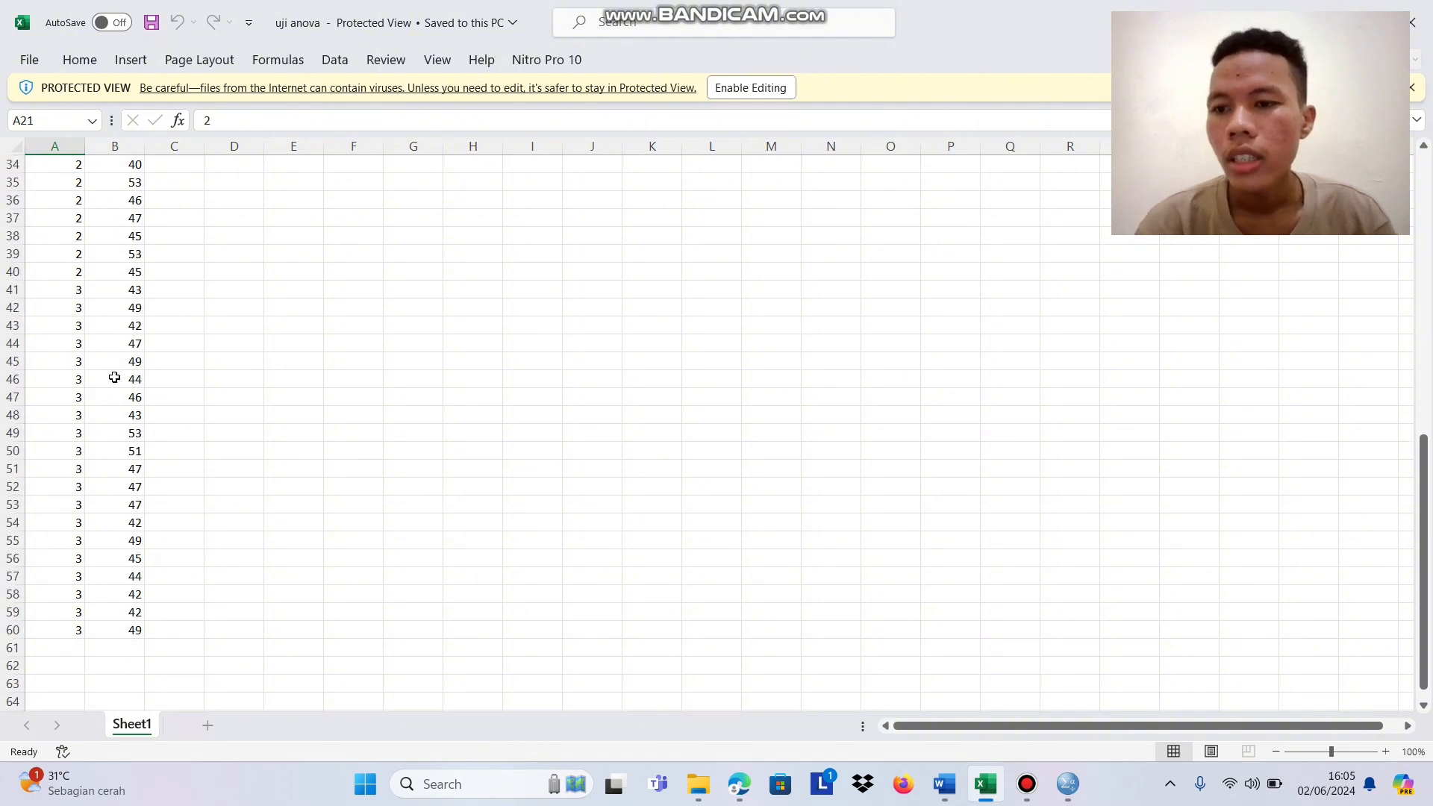
{"action": "left_click", "coordinate": [70, 326]}
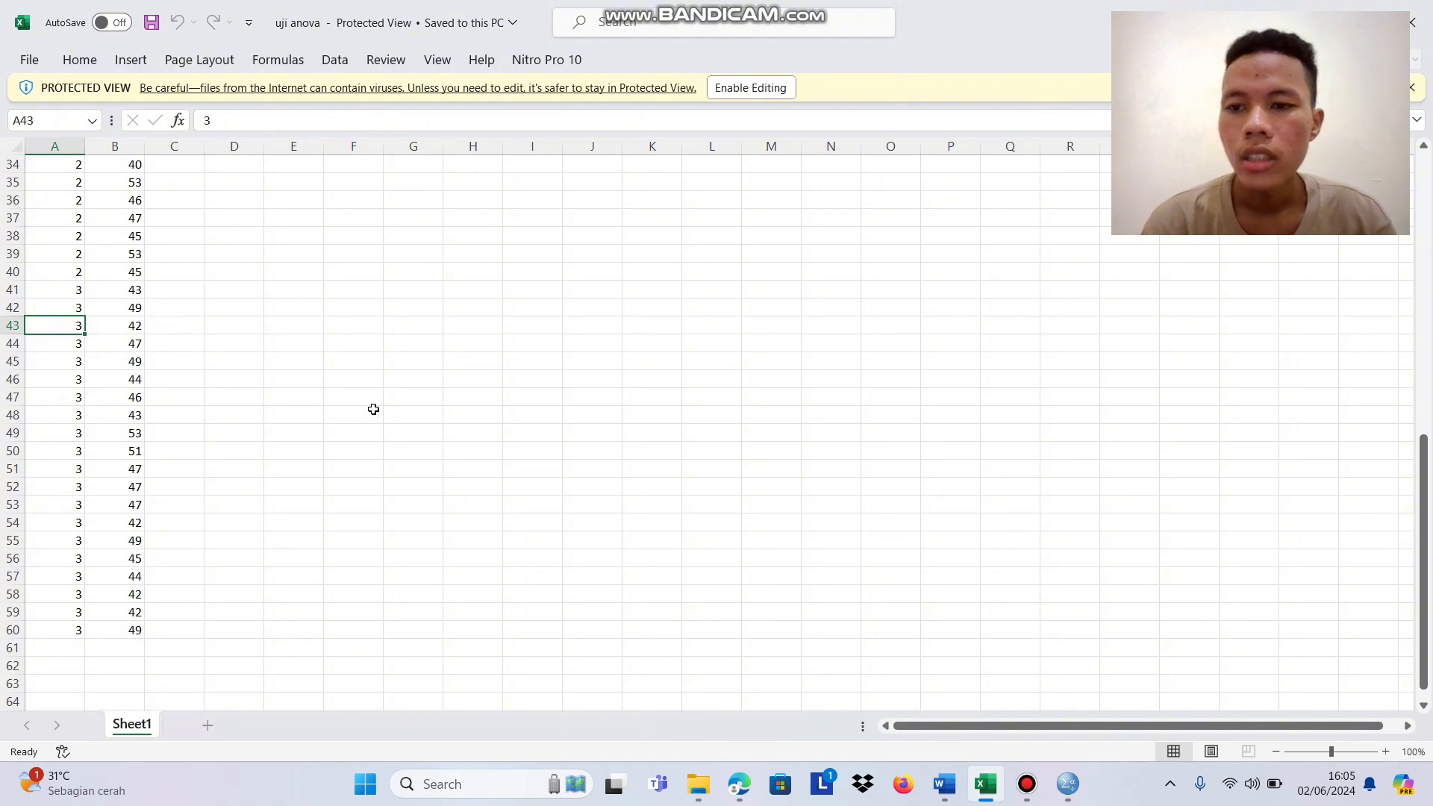
{"action": "scroll", "coordinate": [266, 390], "scroll_direction": "up", "scroll_amount": 11}
{"action": "scroll", "coordinate": [262, 385], "scroll_direction": "down", "scroll_amount": 1}
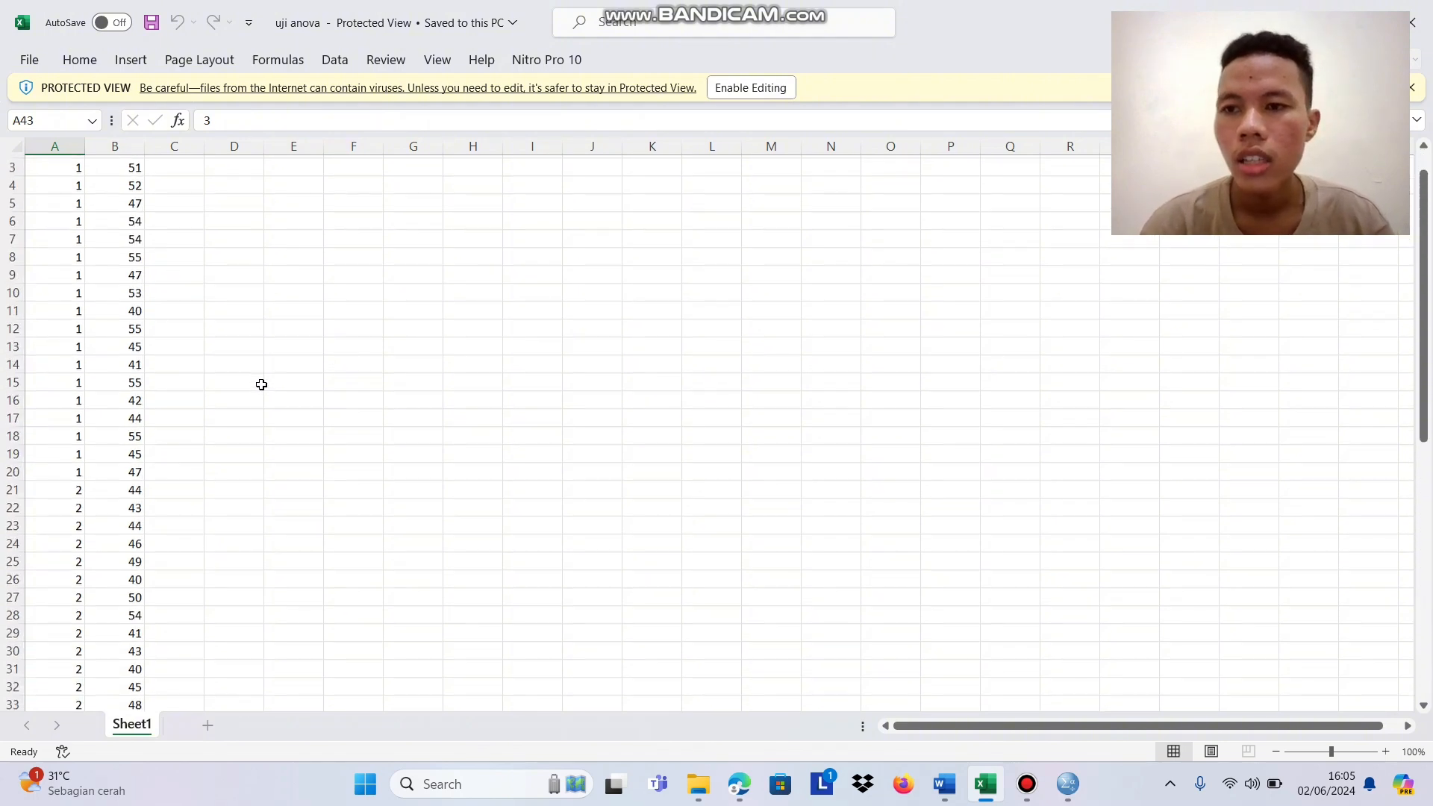
{"action": "scroll", "coordinate": [262, 384], "scroll_direction": "up", "scroll_amount": 1}
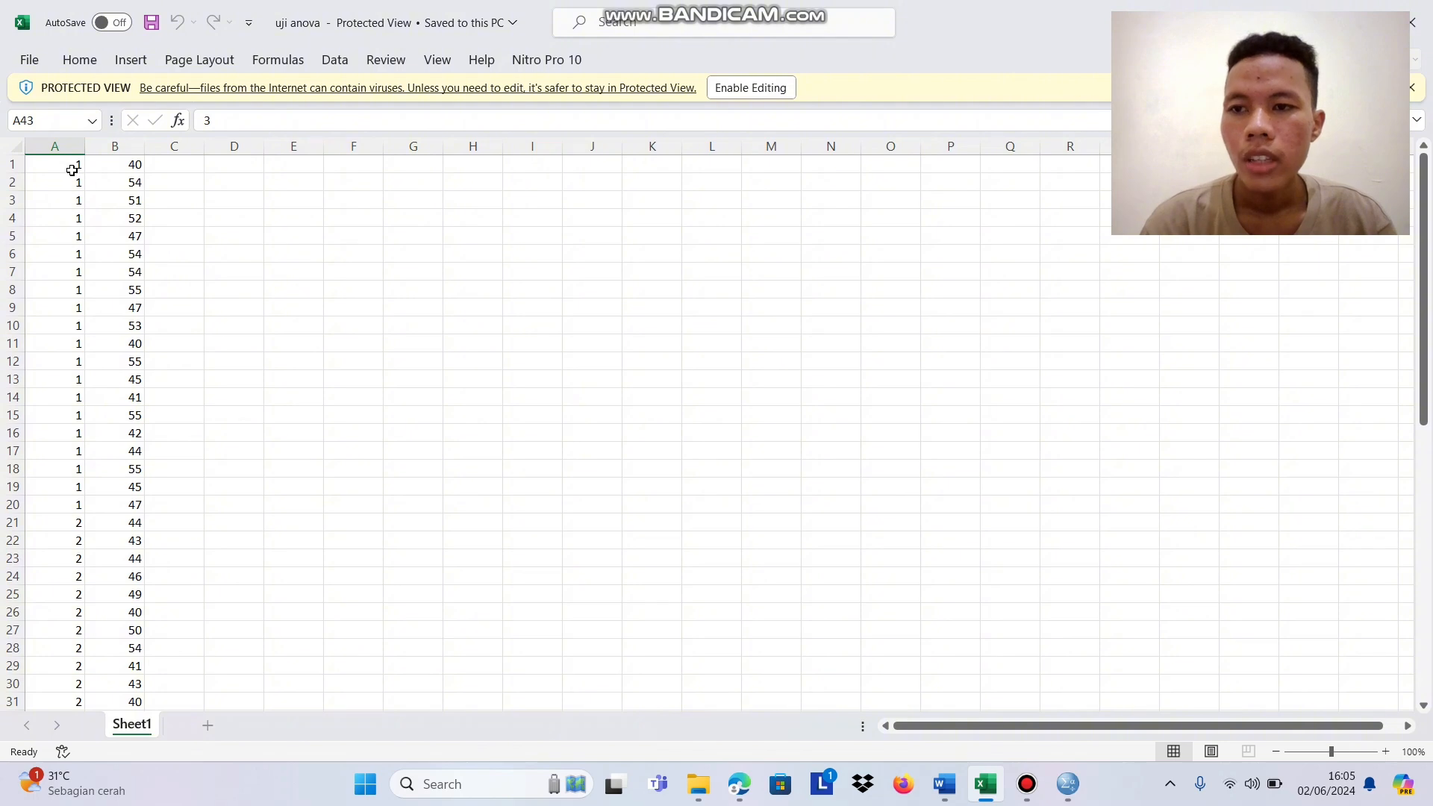
- Copy the range A1:B60 from the uji anova sheet and paste it into SPSS starting at the first data cell
{"action": "left_click_drag", "start_coordinate": [70, 164], "coordinate": [123, 685]}
{"action": "right_click", "coordinate": [130, 470]}
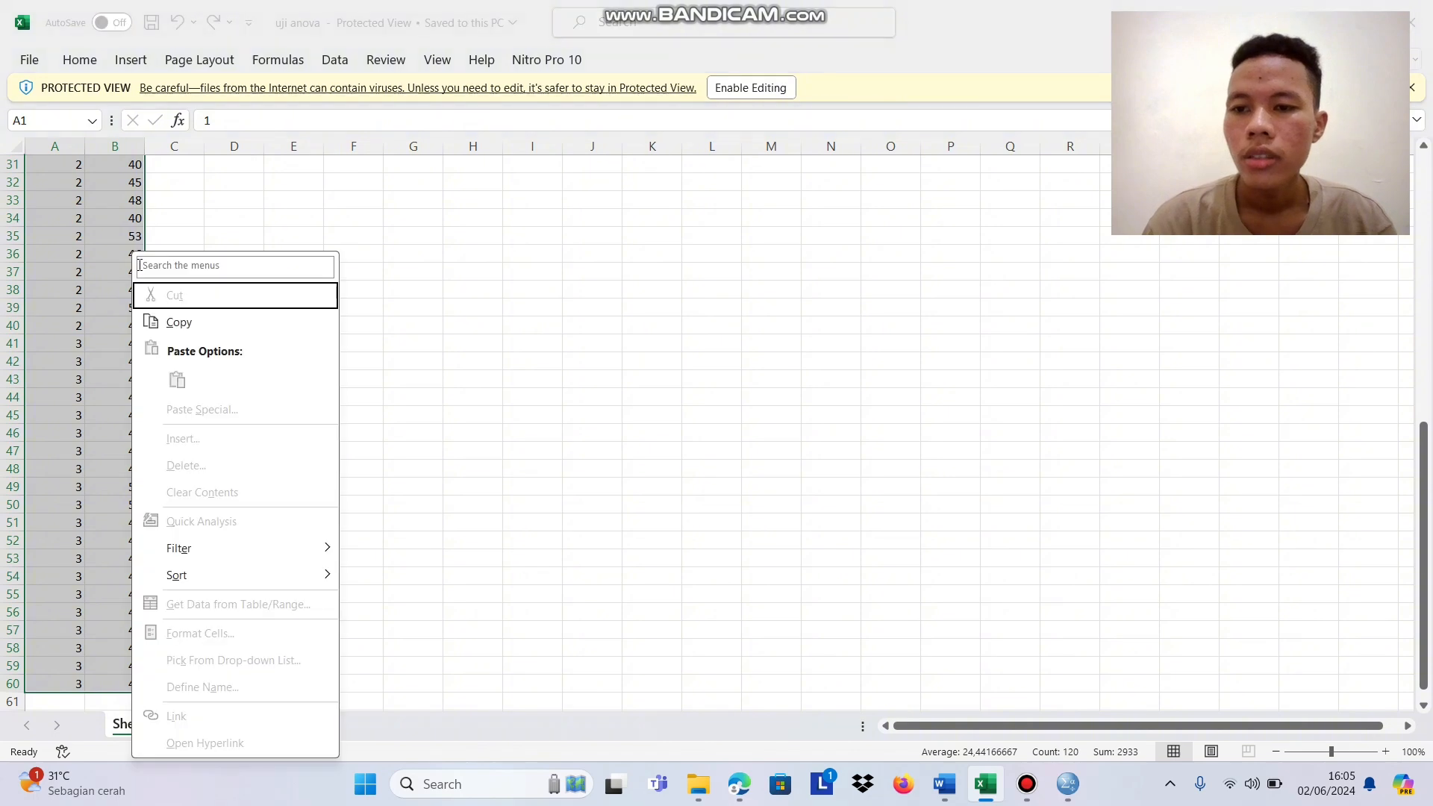
{"action": "left_click", "coordinate": [177, 322]}
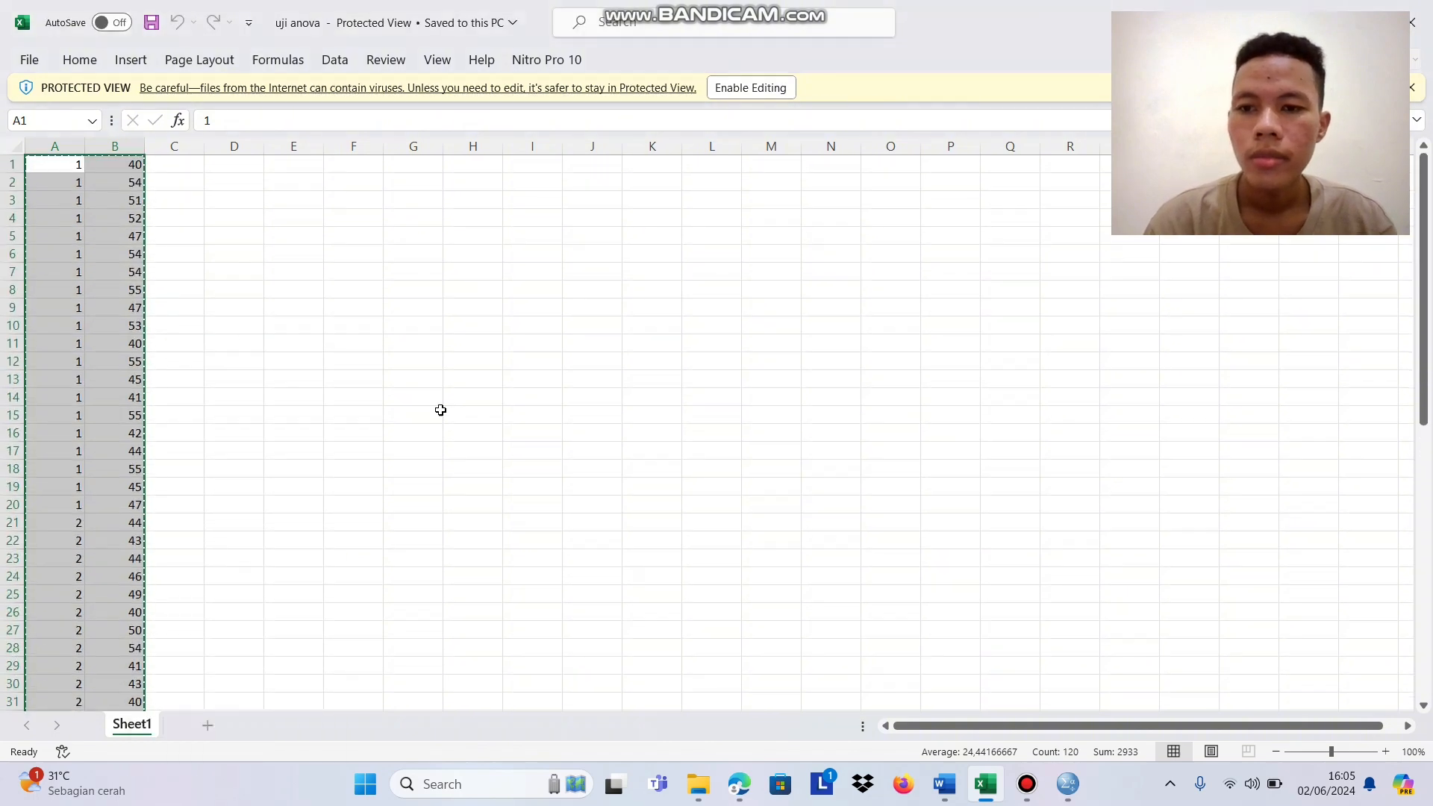
{"action": "left_click", "coordinate": [1082, 794]}
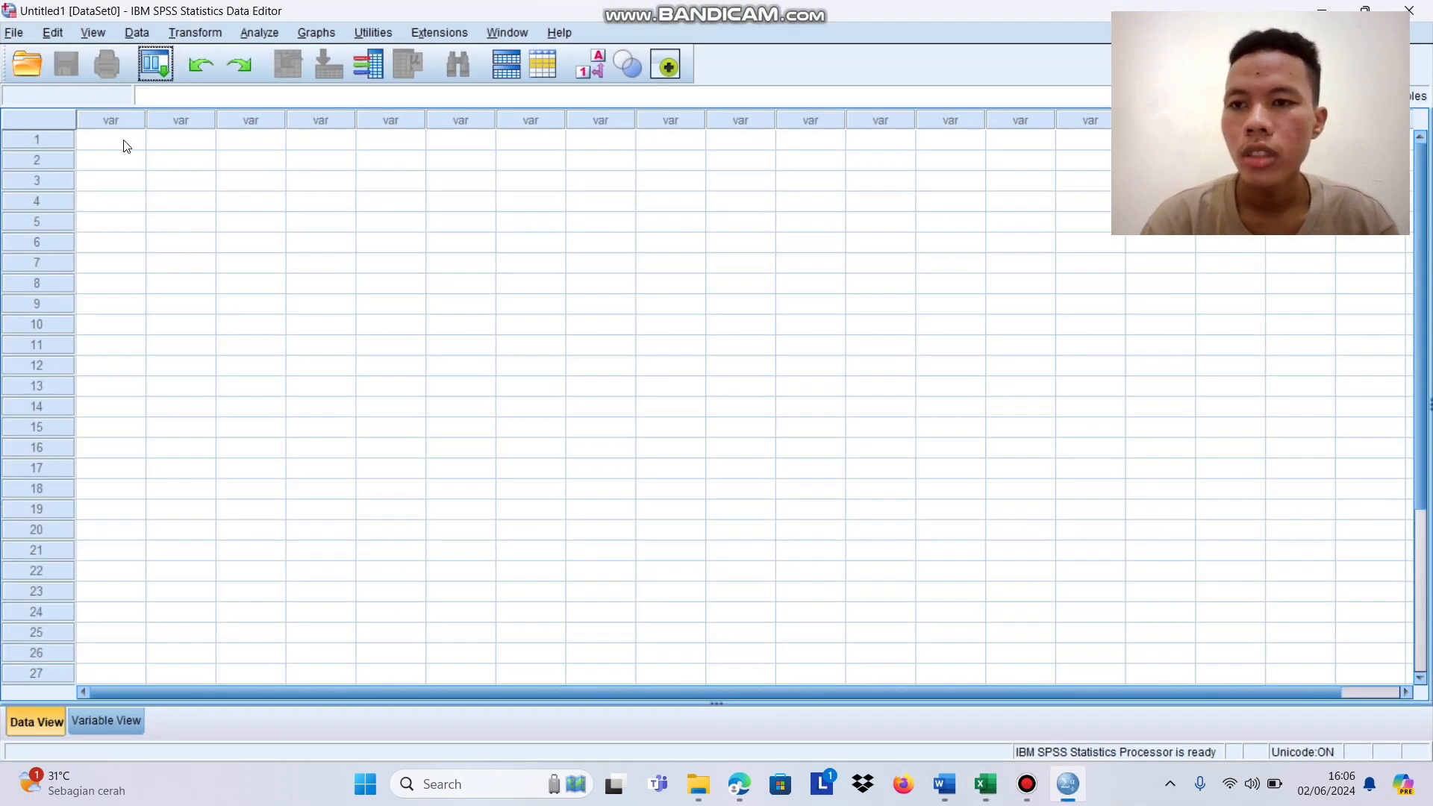
{"action": "right_click", "coordinate": [115, 141]}
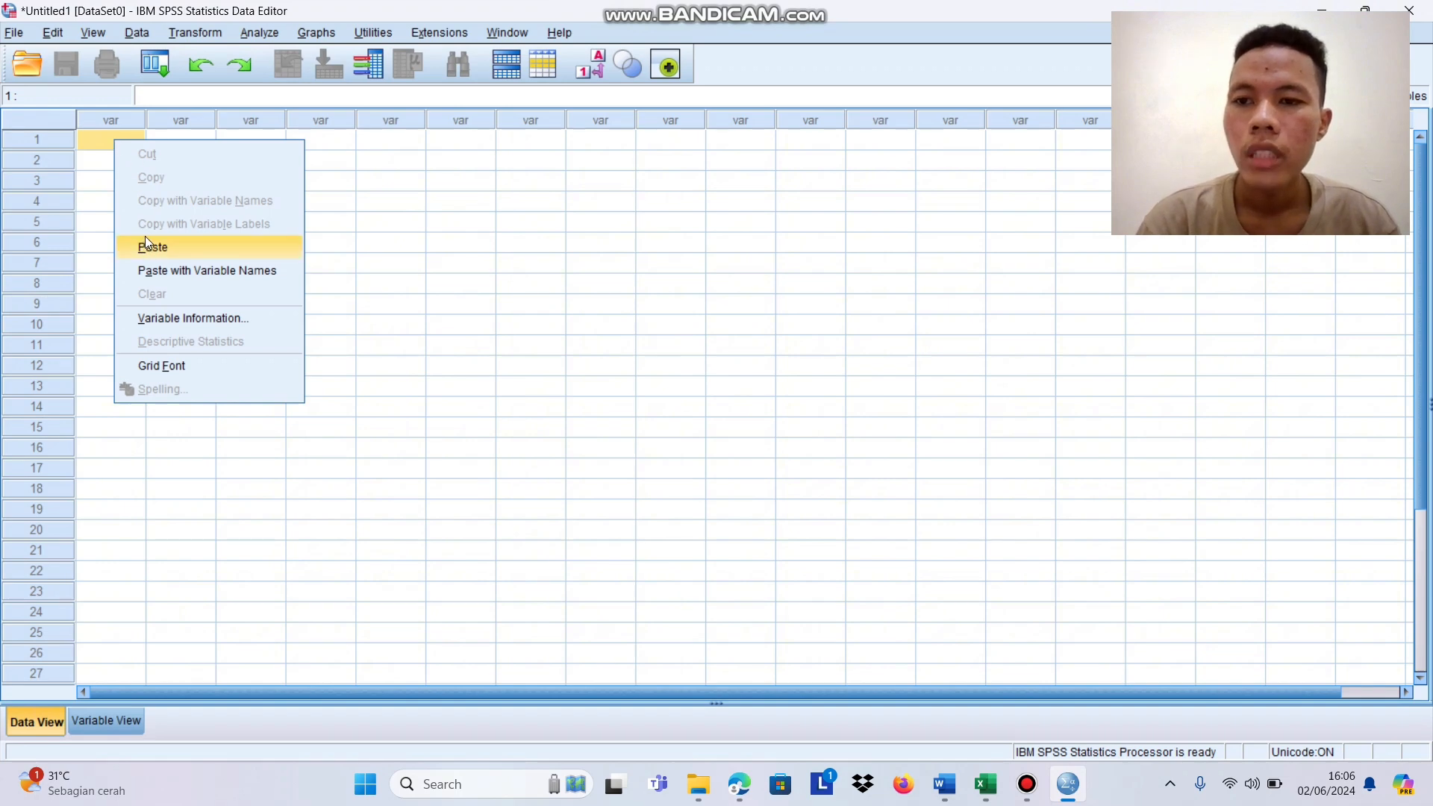
{"action": "left_click", "coordinate": [148, 249]}
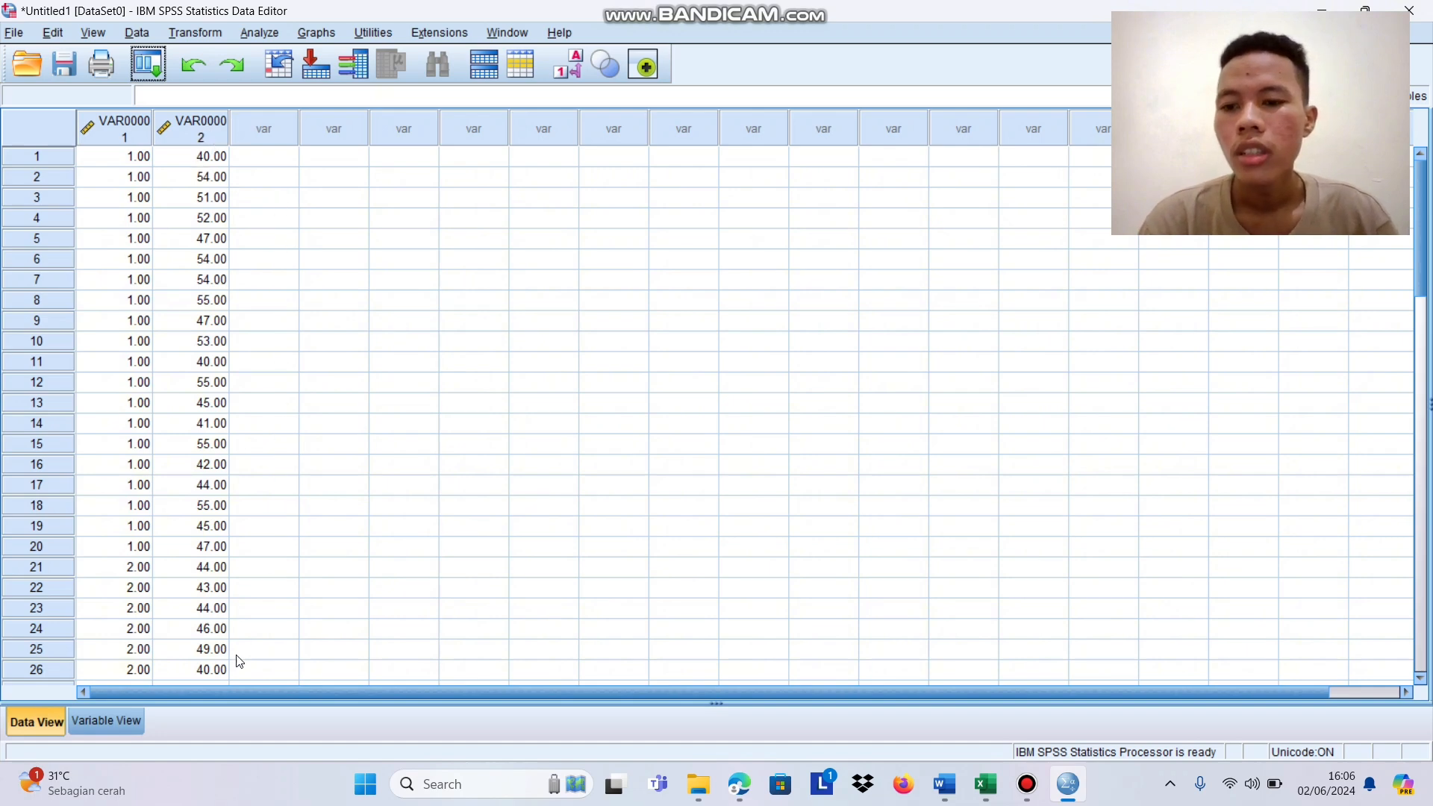
- Rename the first variable as pupuk and the second variable as tinggi
{"action": "left_click", "coordinate": [107, 718]}
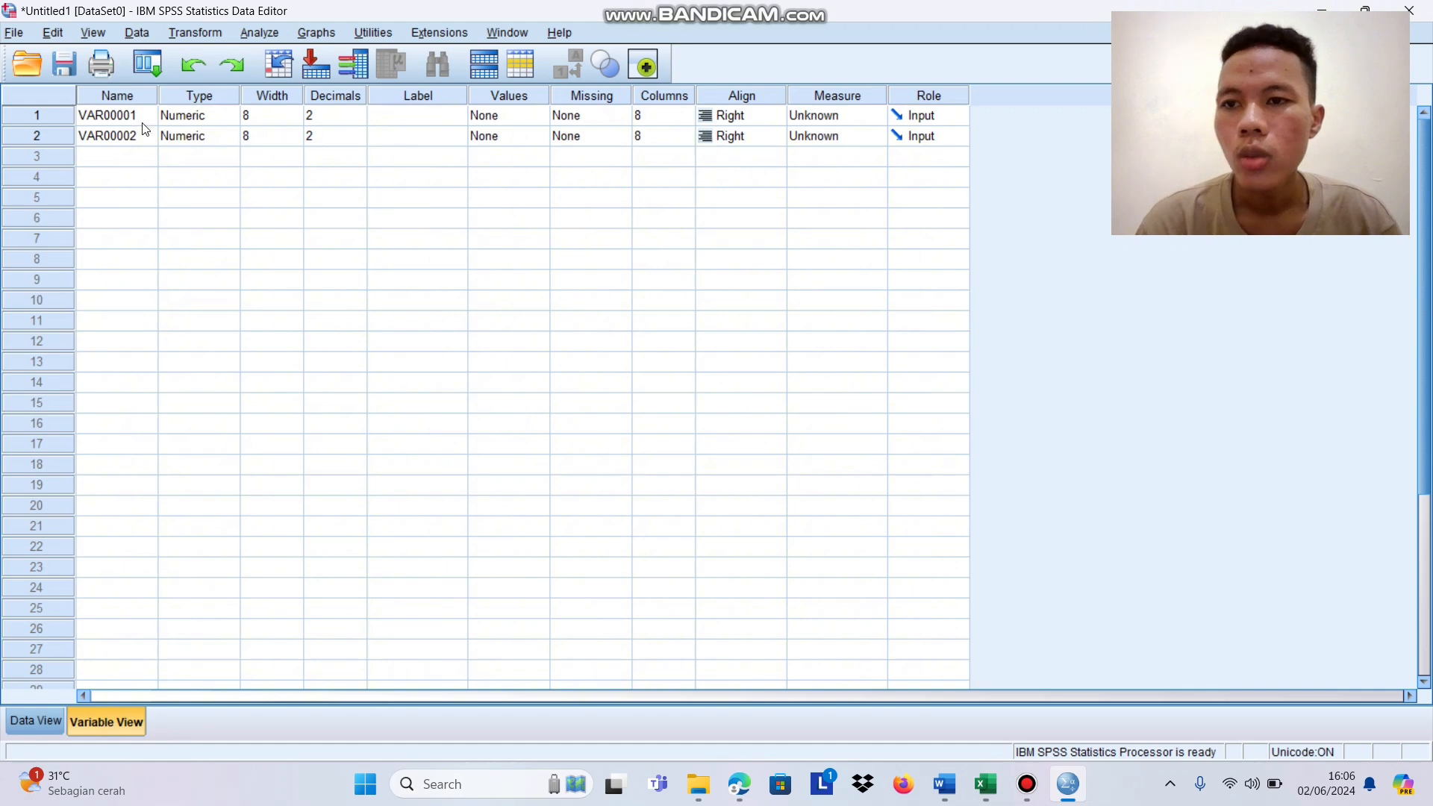
{"action": "left_click", "coordinate": [48, 718]}
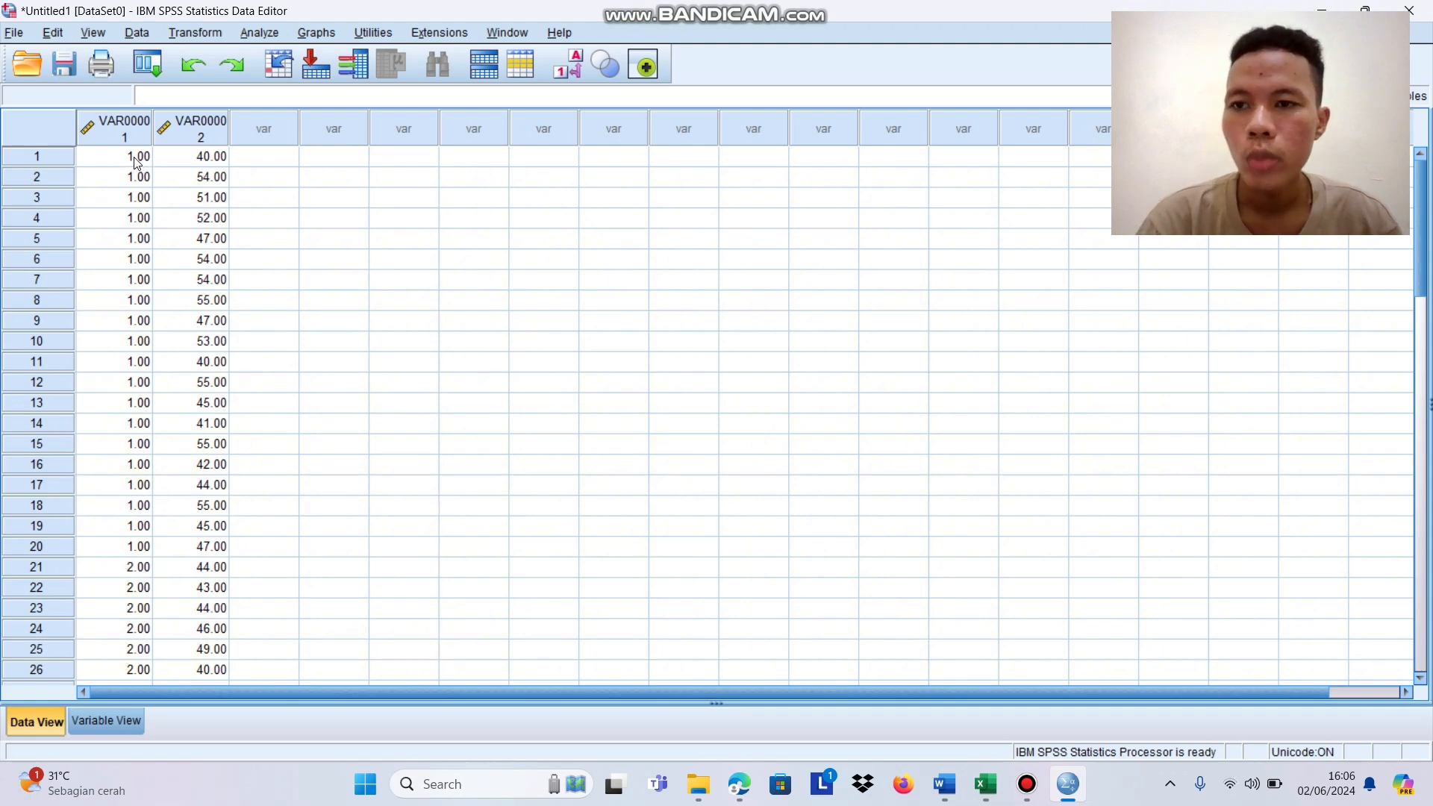
{"action": "left_click", "coordinate": [140, 721]}
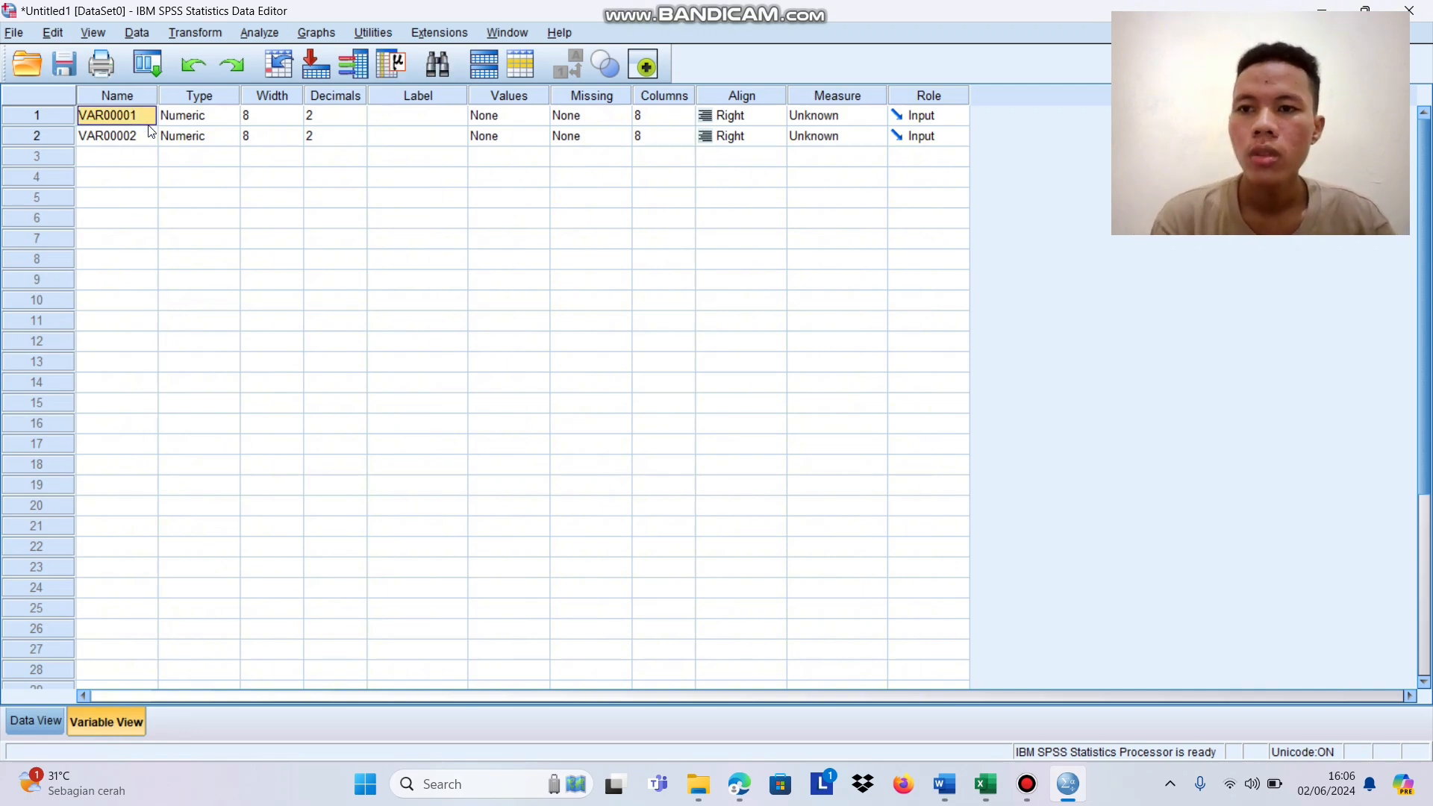
{"action": "type", "text": "pupuk"}
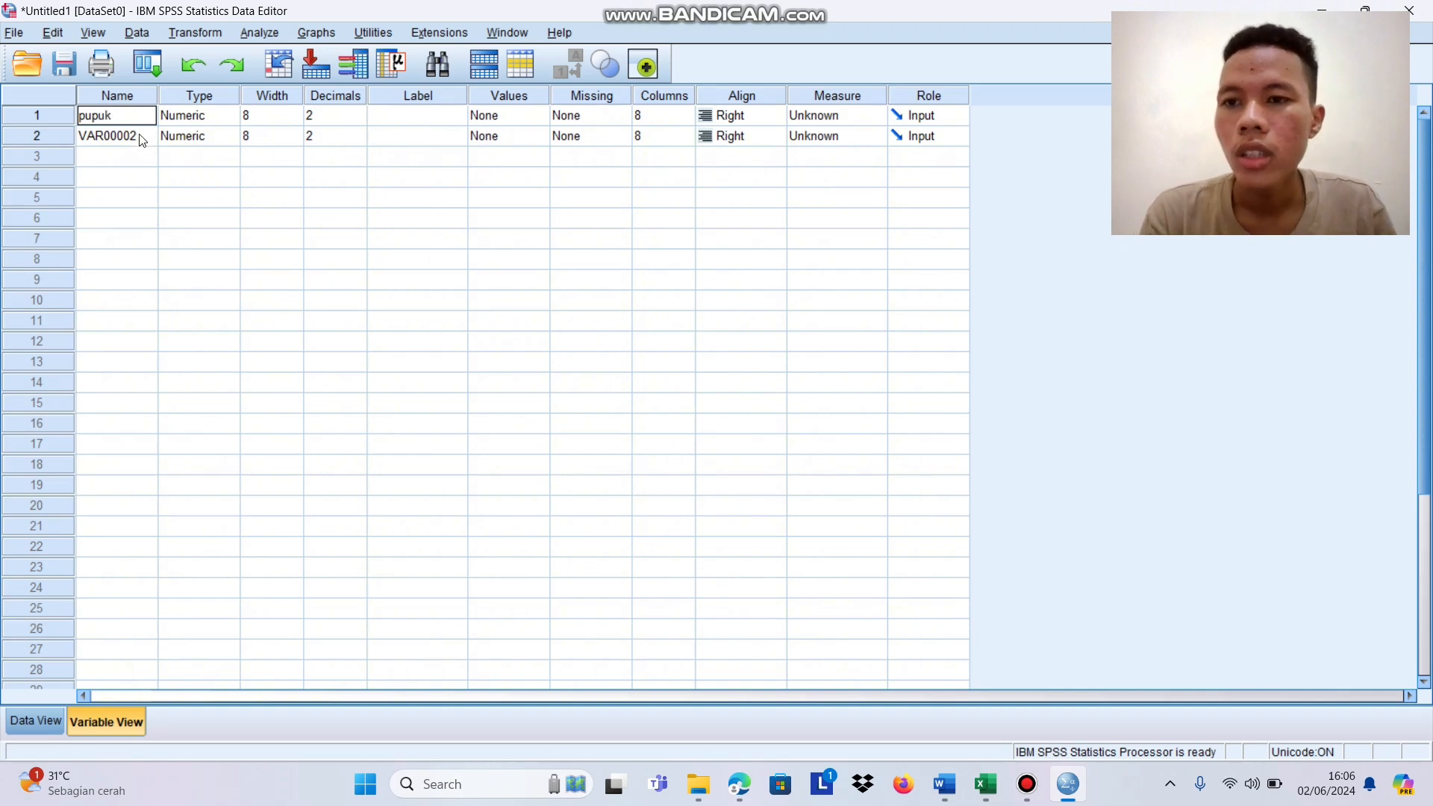
{"action": "left_click", "coordinate": [143, 137]}
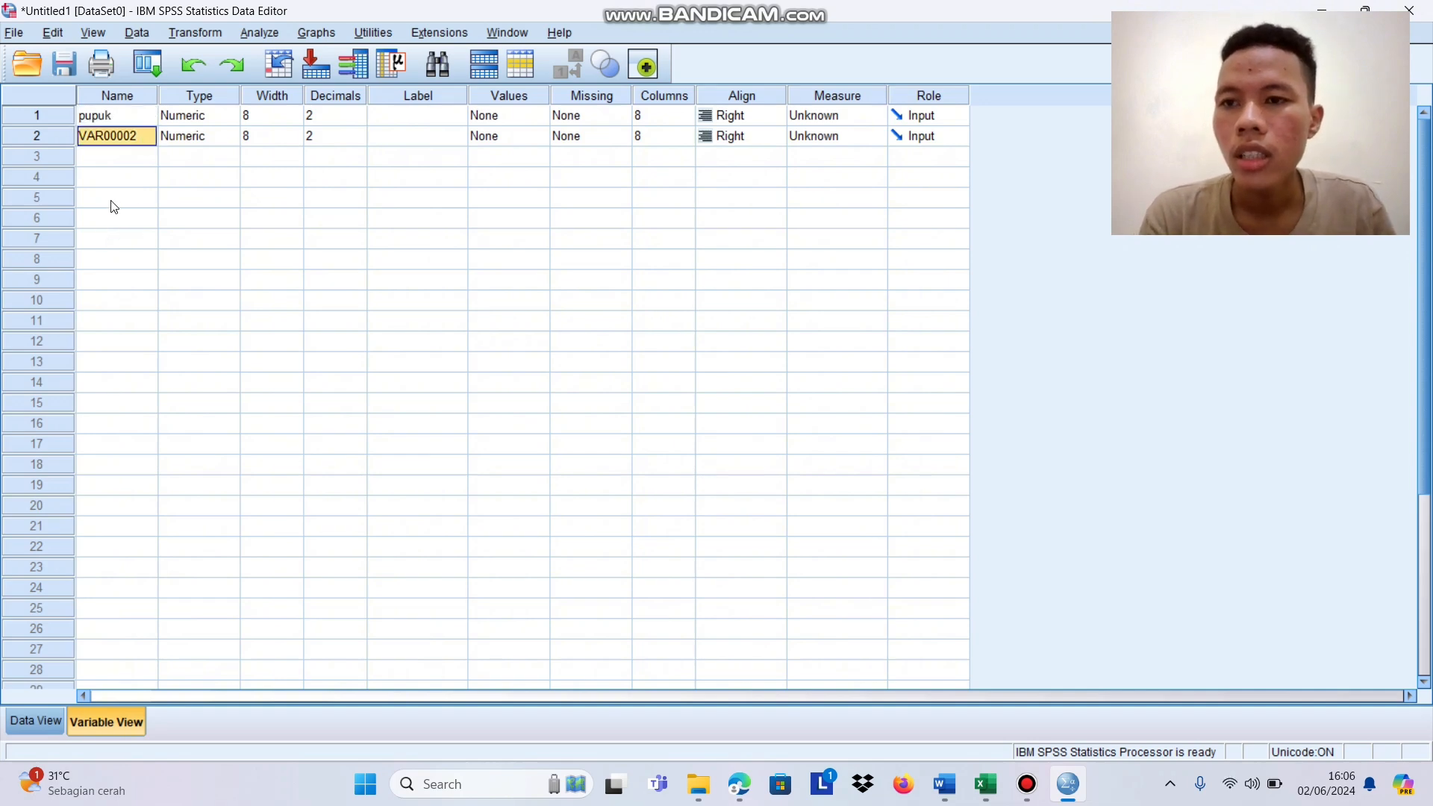
{"action": "type", "text": "tinggi"}
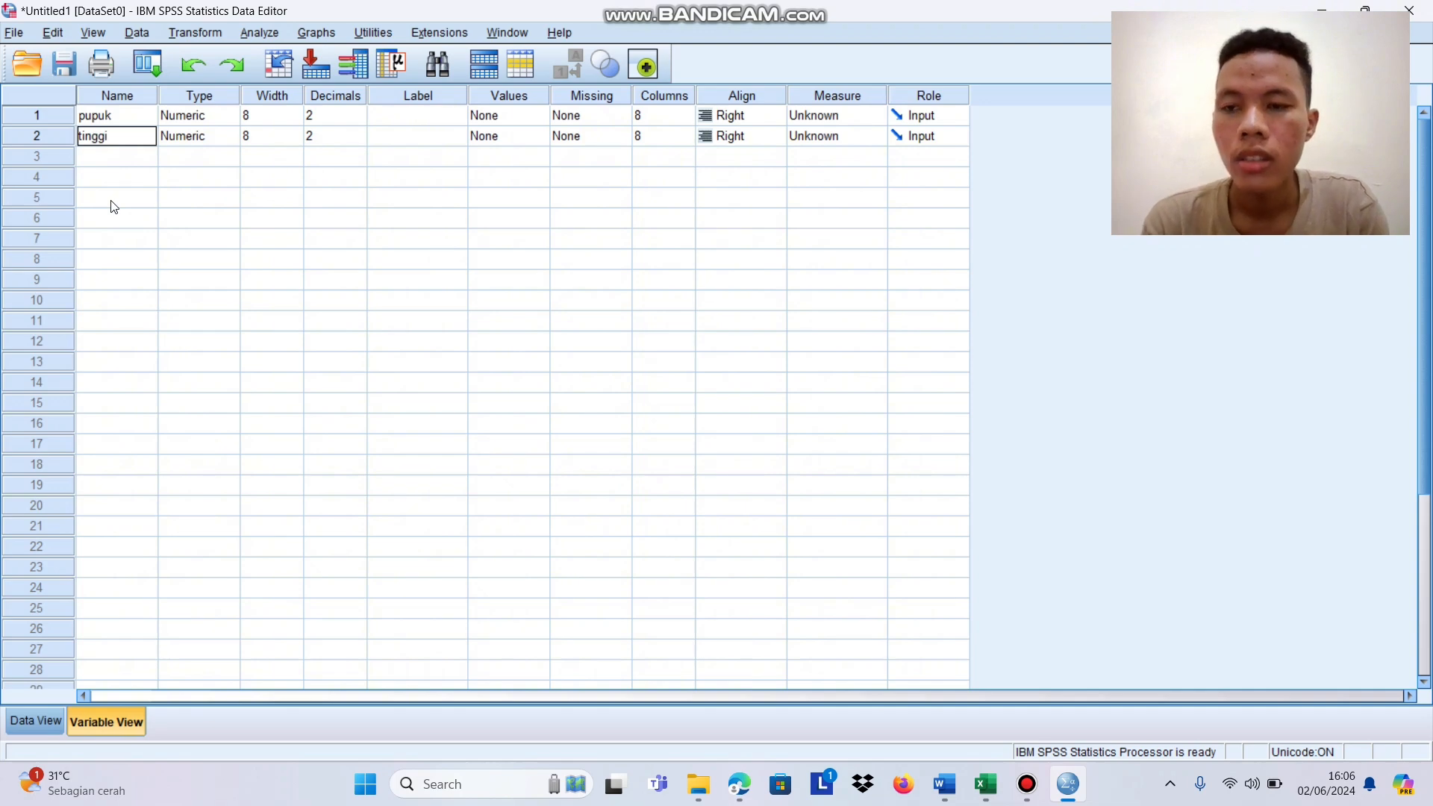
- Label the pupuk variable "jenis pupuk" and the tinggi variable "tanaman tomat"
{"action": "left_click", "coordinate": [406, 117]}
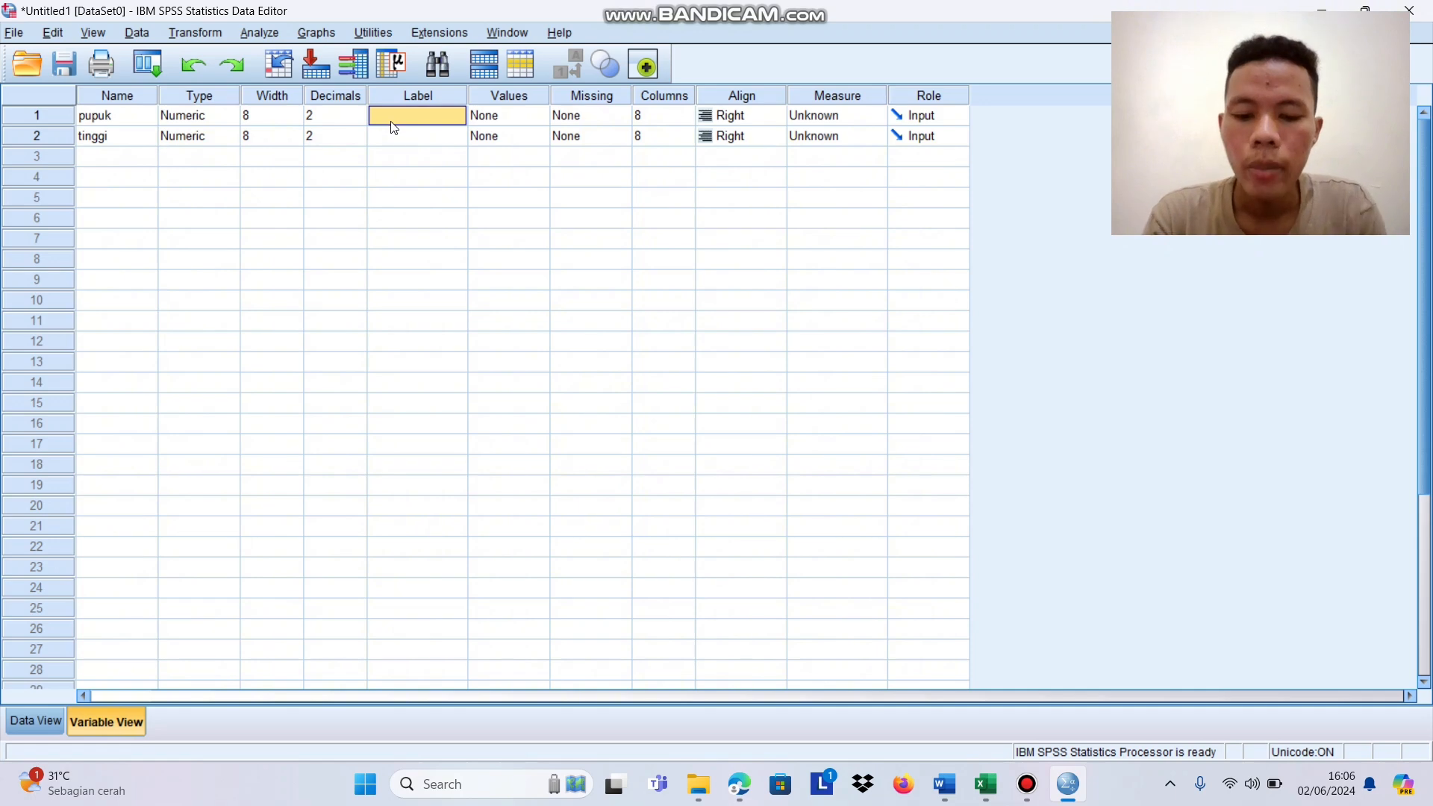
{"action": "left_click", "coordinate": [393, 121]}
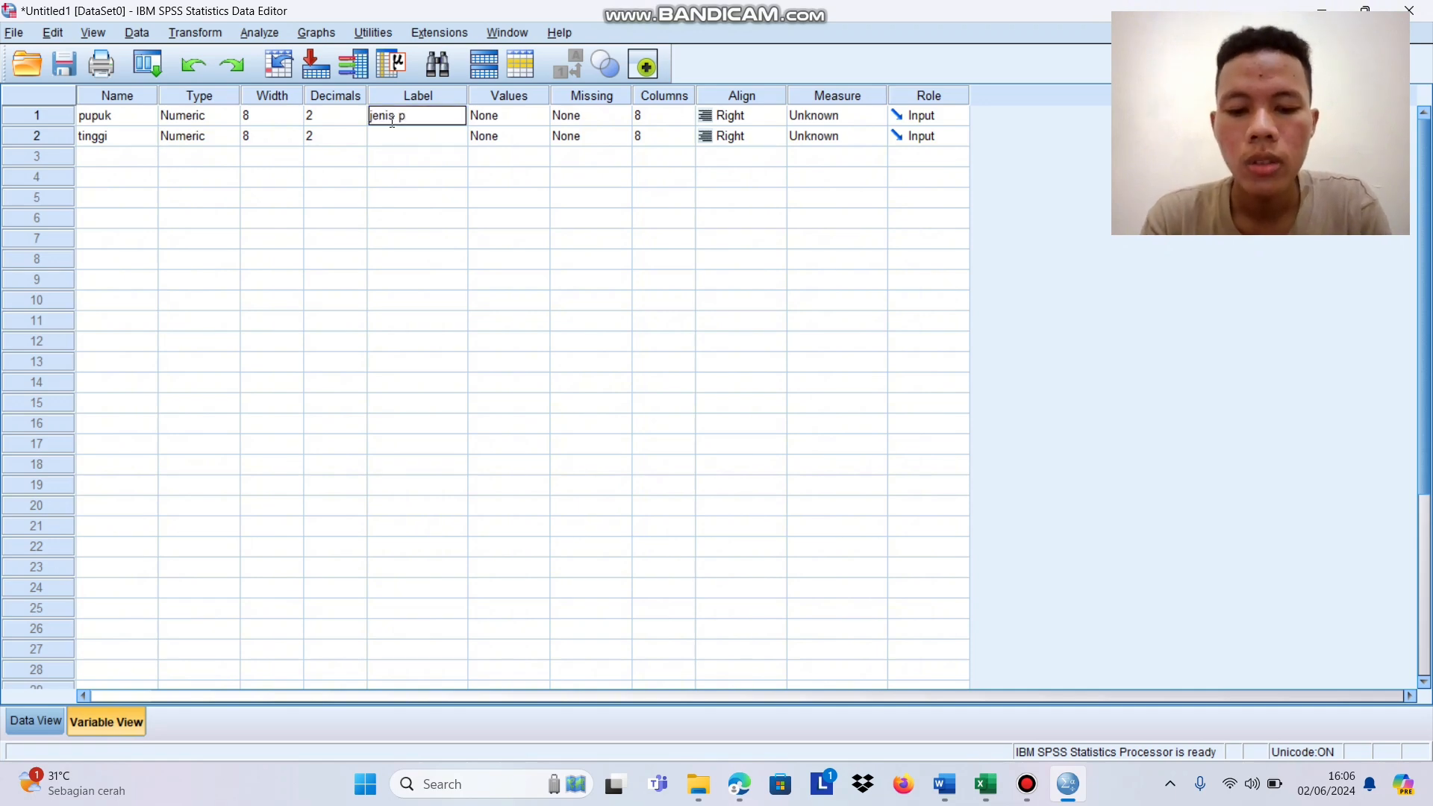
{"action": "type", "text": "jenis pupuk"}
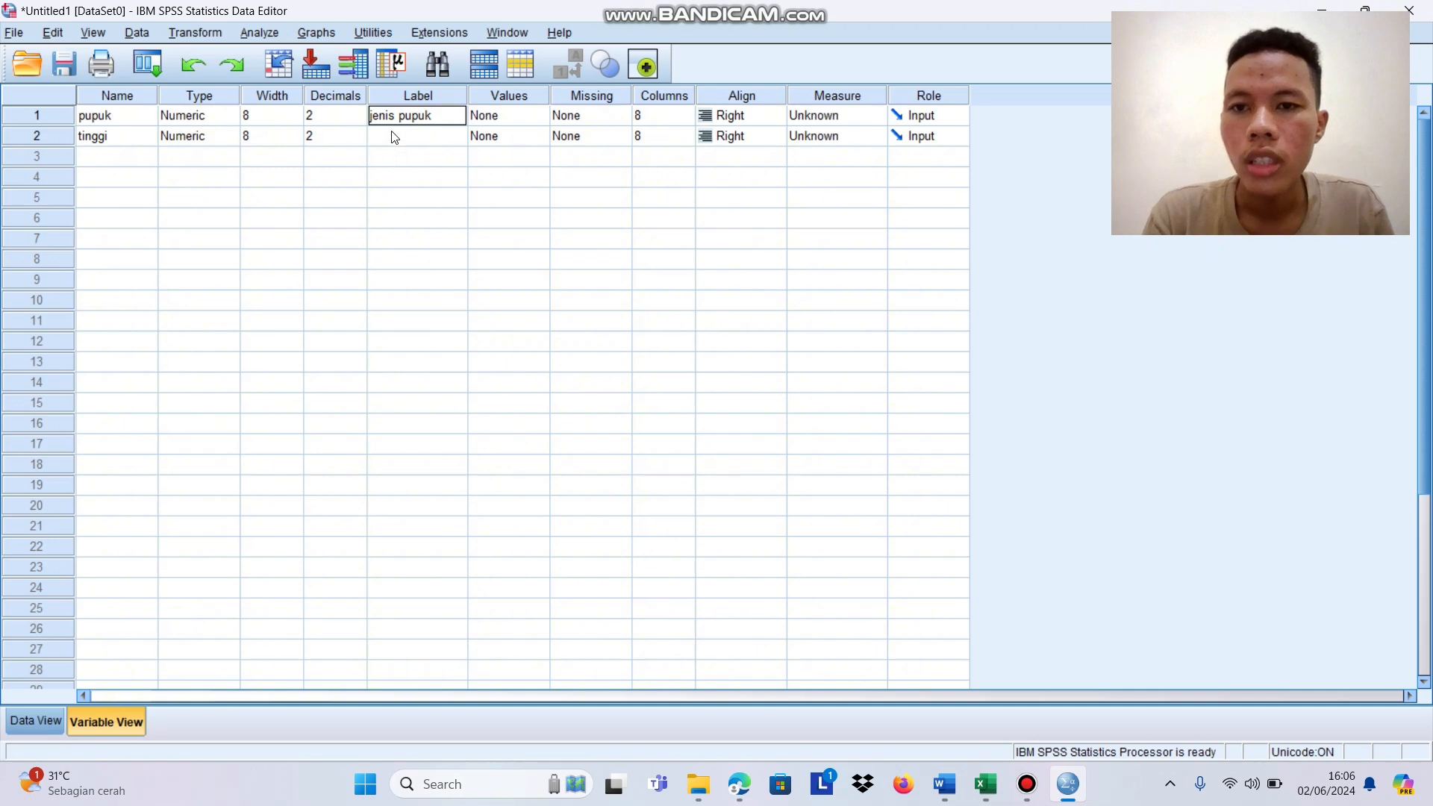
{"action": "left_click", "coordinate": [388, 140]}
{"action": "type", "text": "tanaman tomat"}
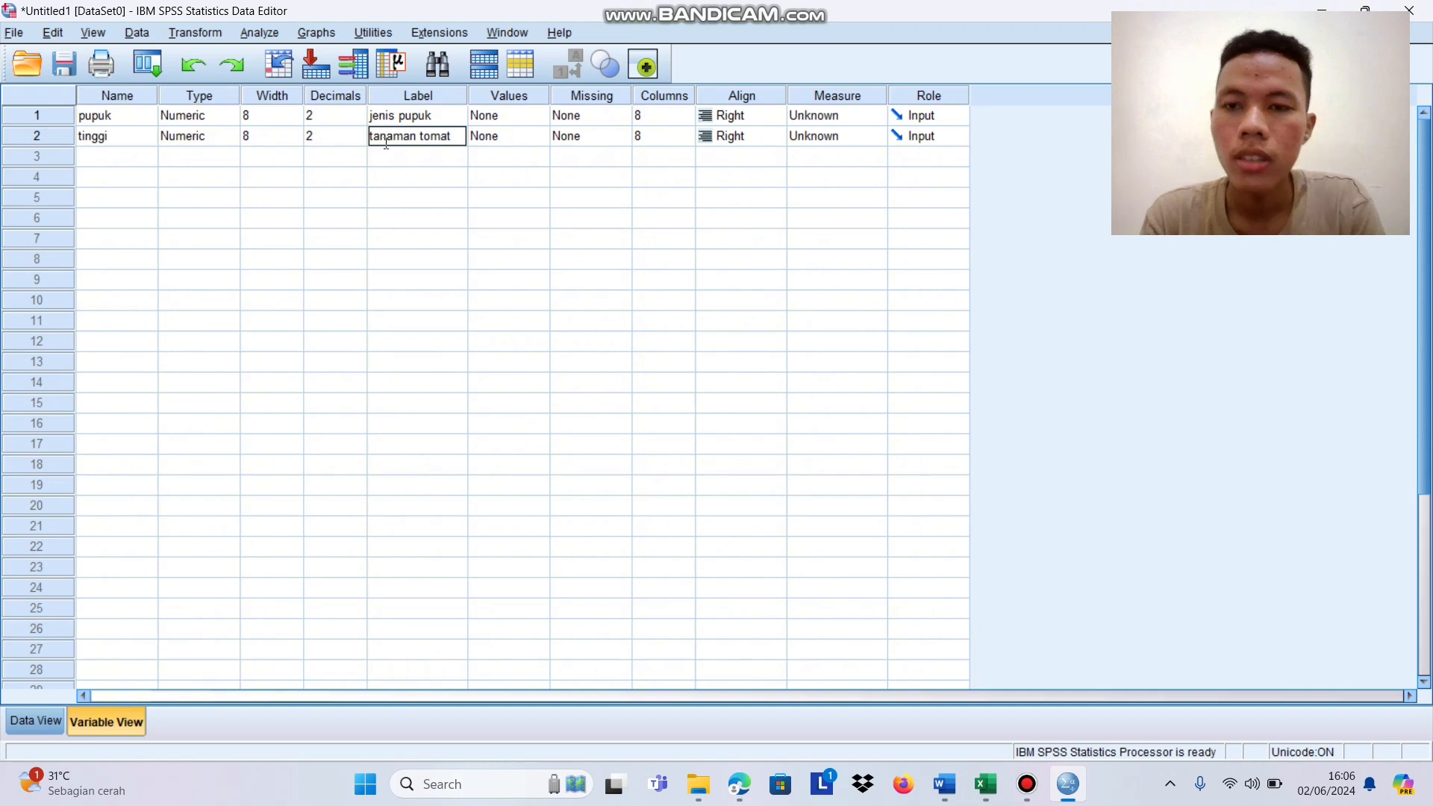
- Set the decimals of both the pupuk and tinggi variables to 0
{"action": "left_click", "coordinate": [344, 116]}
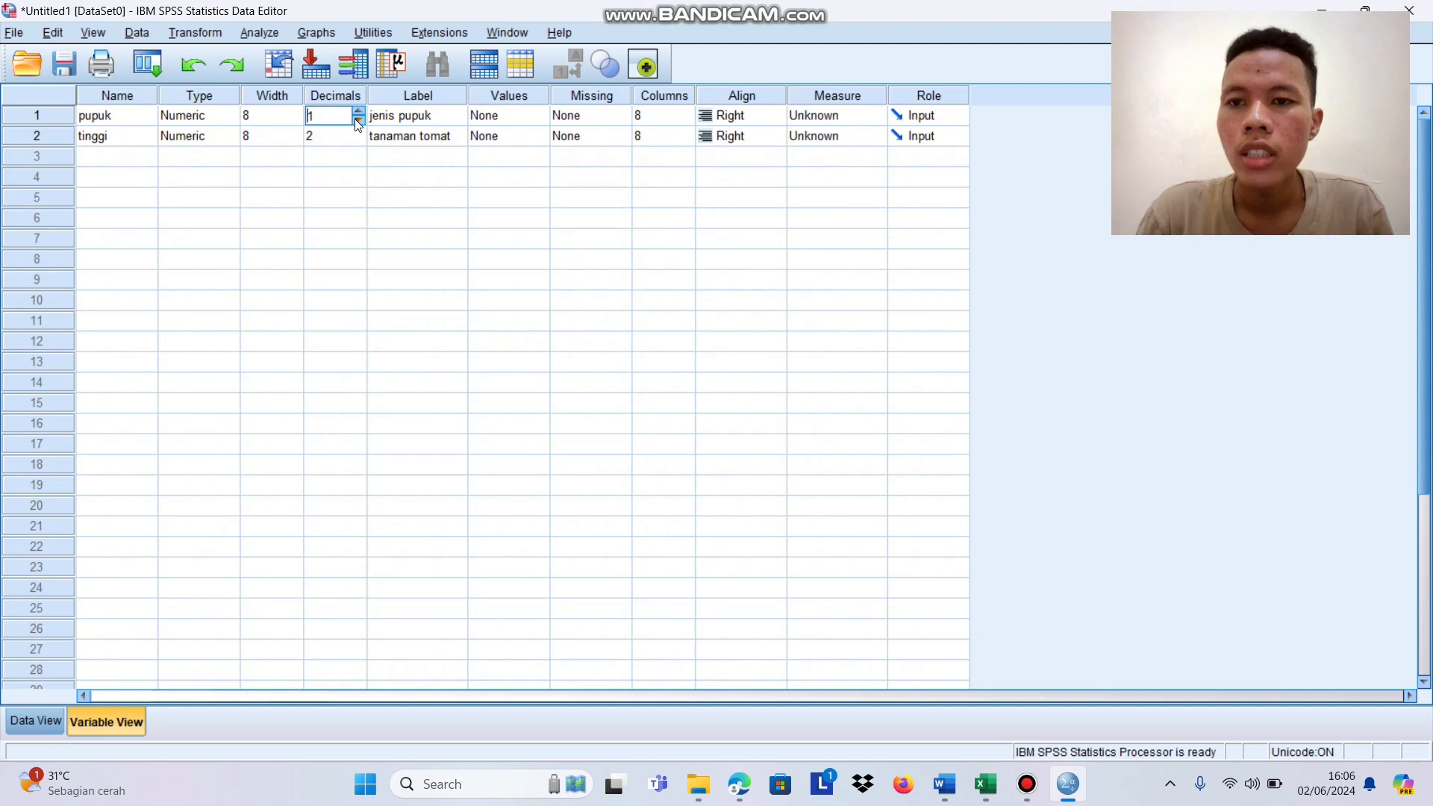
{"action": "left_click", "coordinate": [342, 136]}
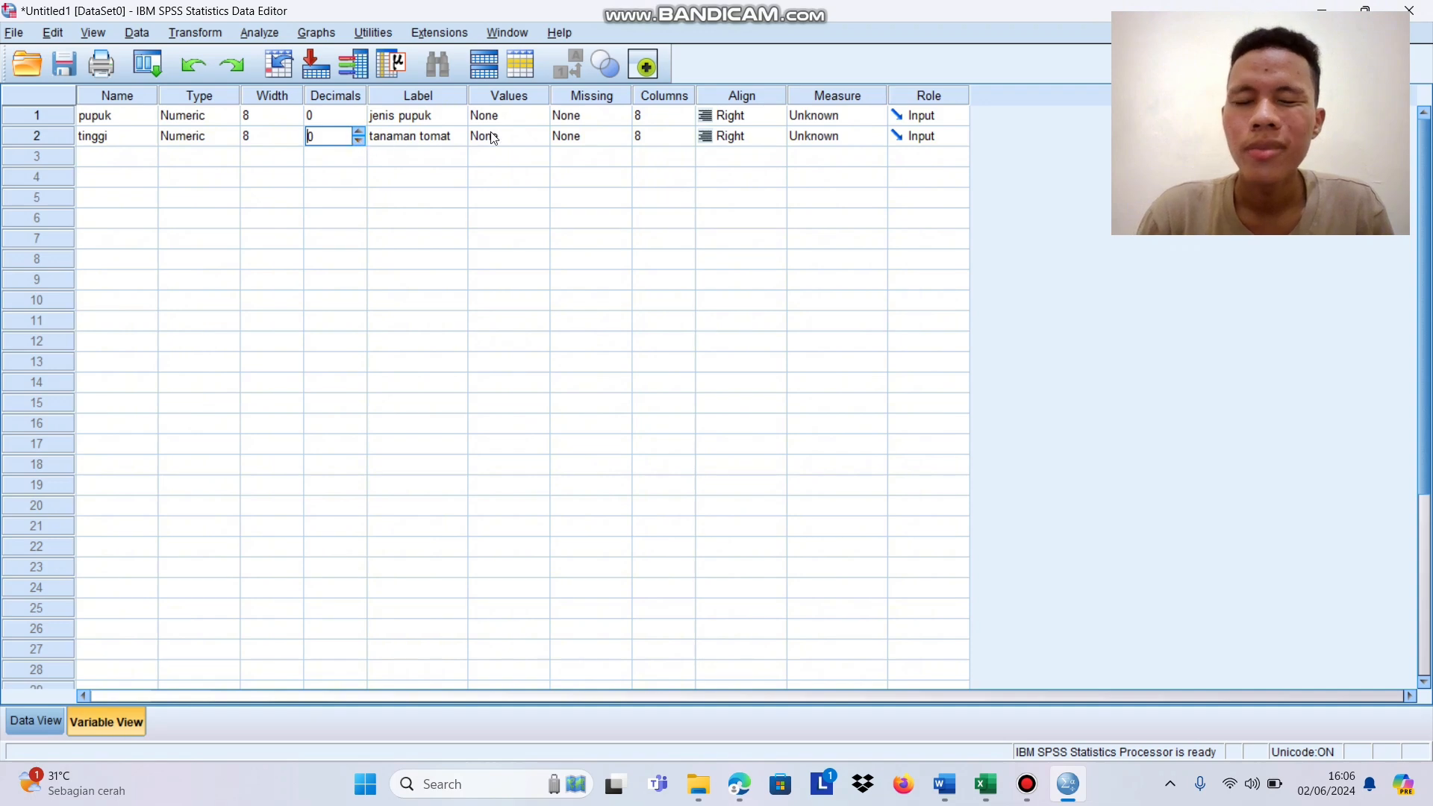
- Open the value labels of the pupuk variable and add value 1 with the label "pupuk kandang"
{"action": "left_click", "coordinate": [512, 117]}
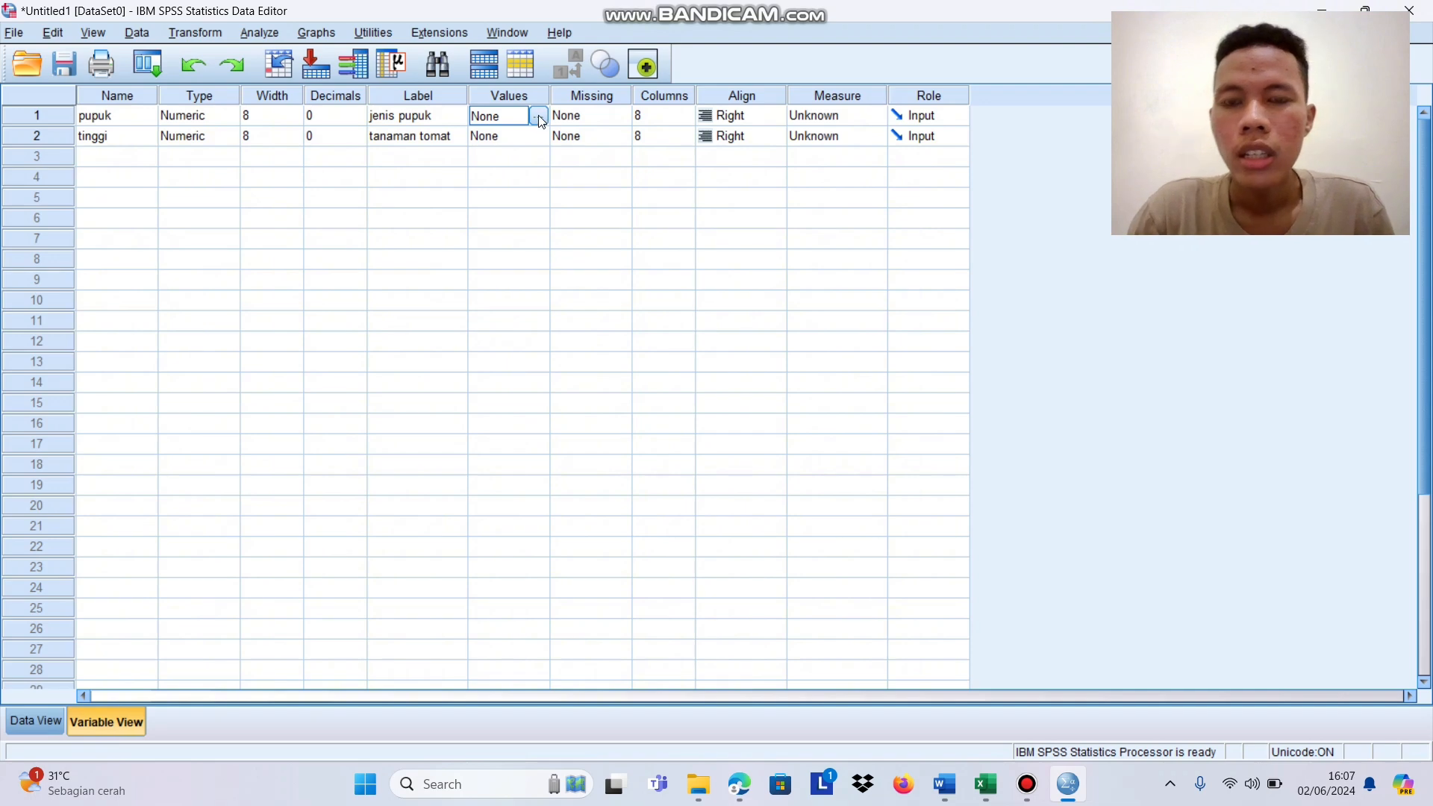
{"action": "left_click", "coordinate": [538, 116]}
{"action": "left_click", "coordinate": [600, 312]}
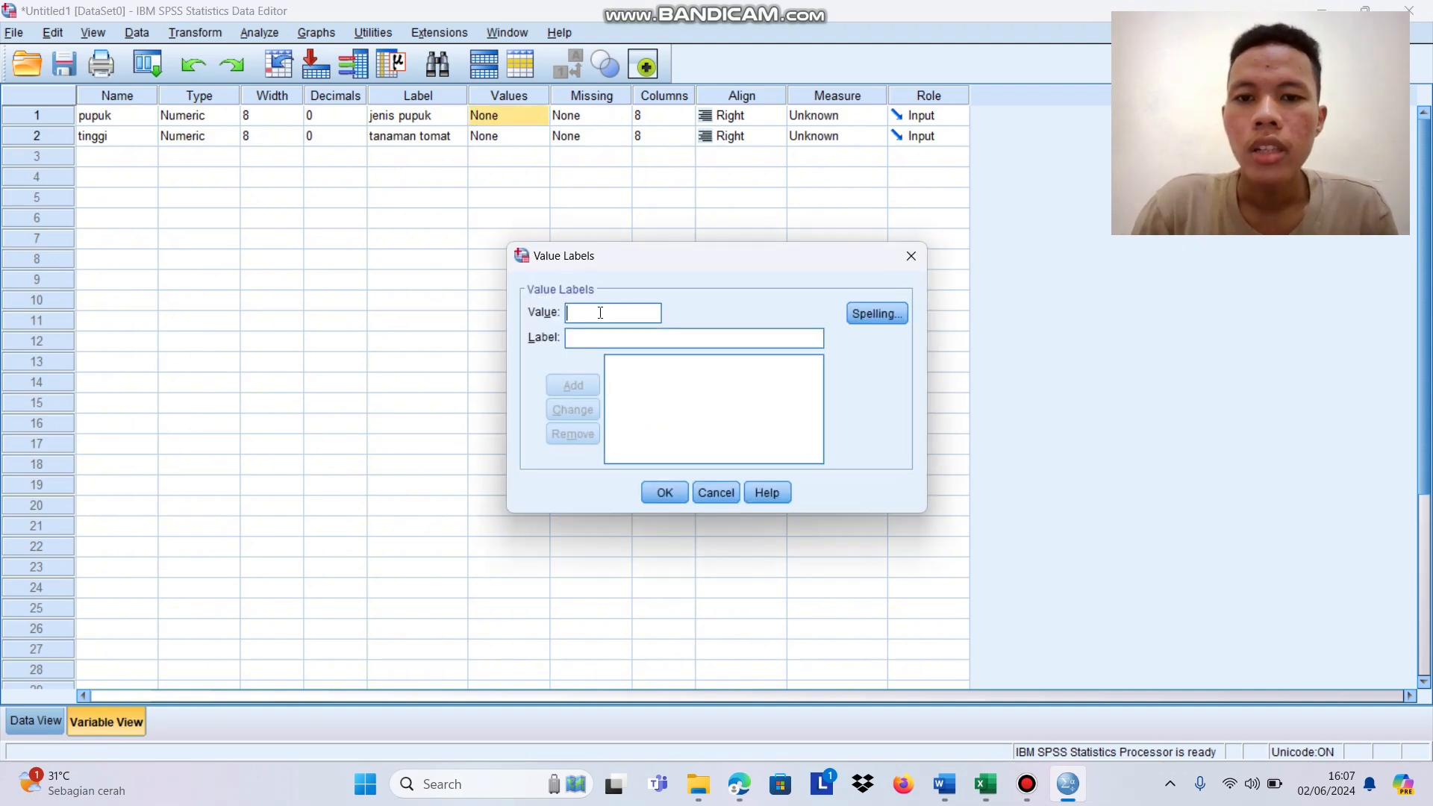
{"action": "type", "text": "1"}
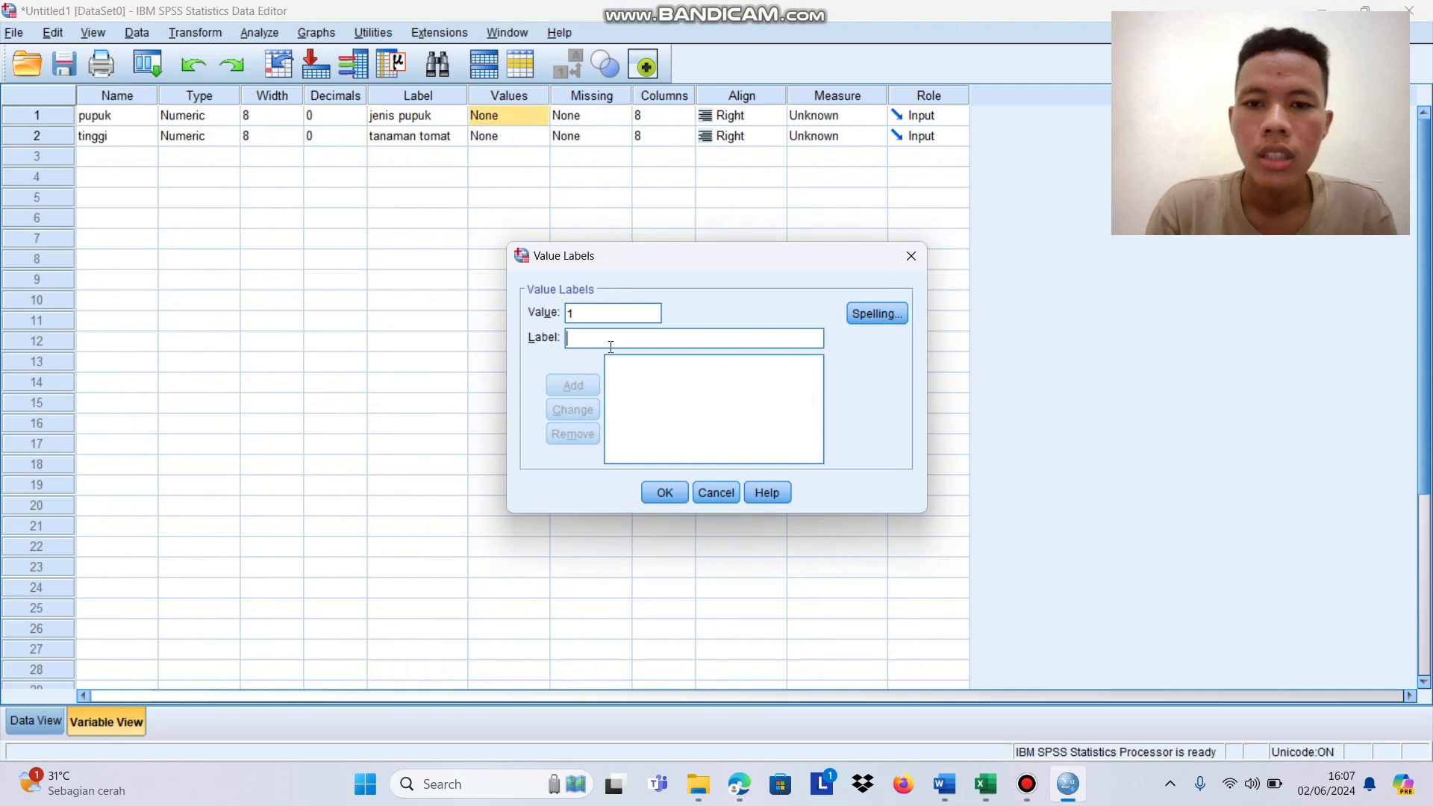
{"action": "type", "text": "pupu"}
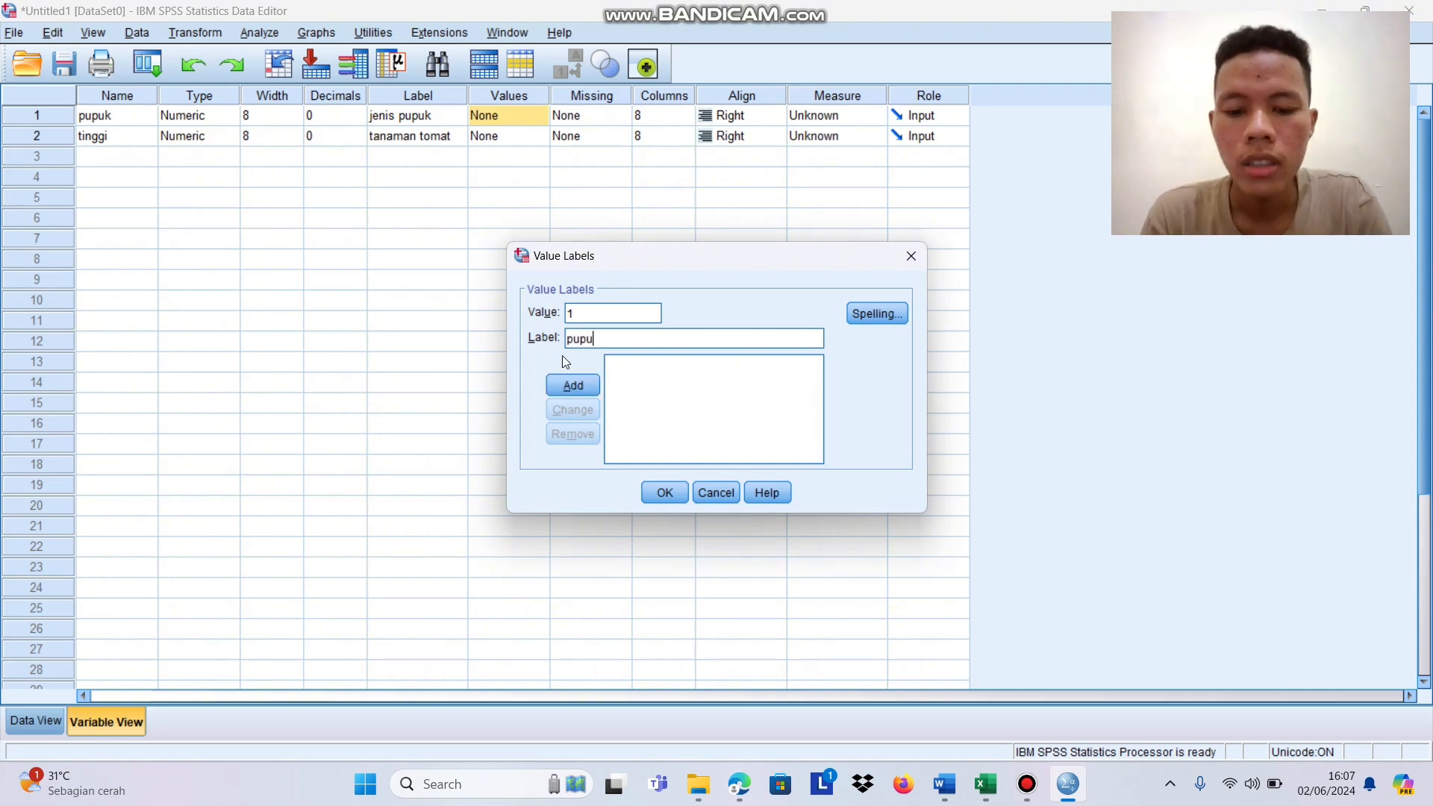
{"action": "type", "text": "k an"}
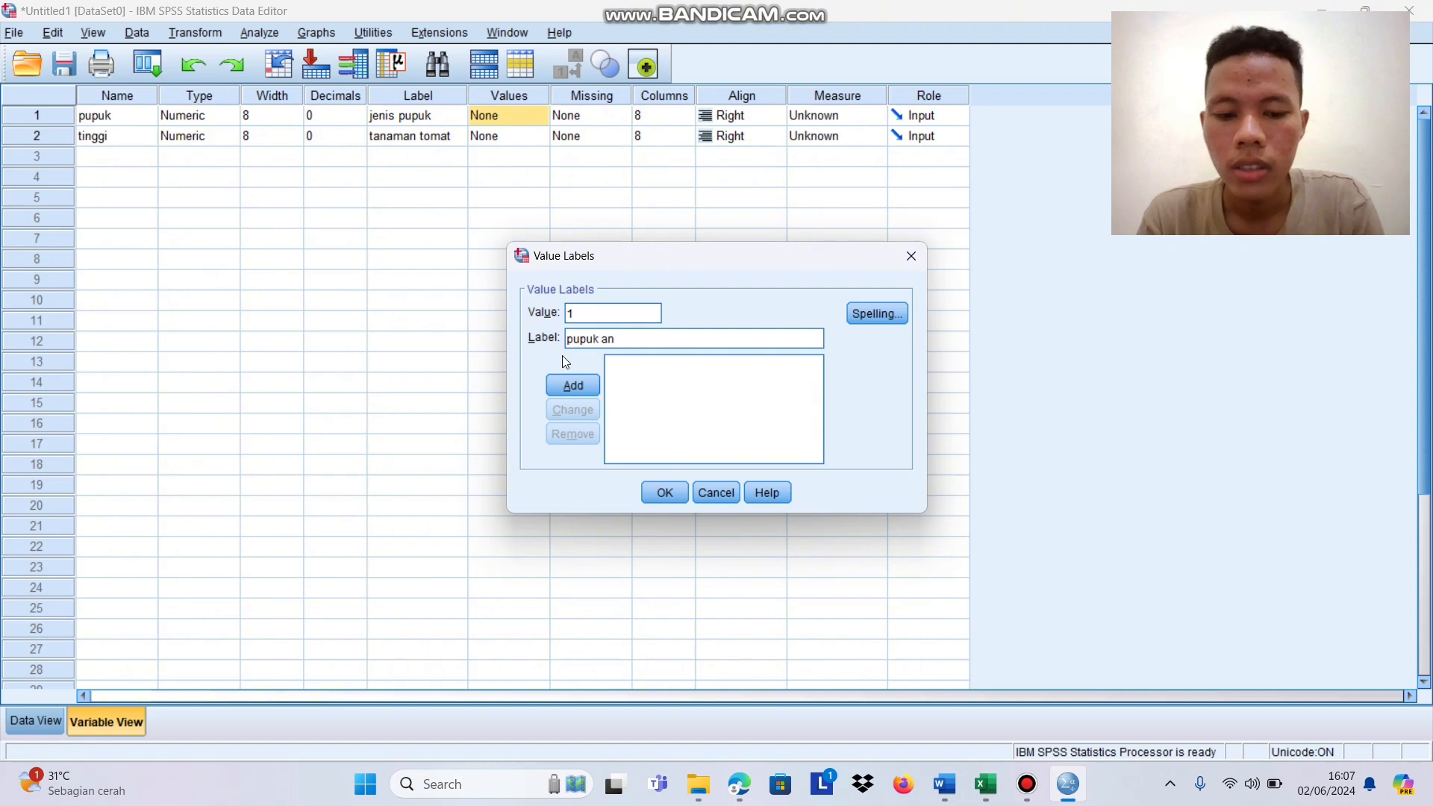
{"action": "key", "text": "BackSpace"}
{"action": "key", "text": "BackSpace"}
{"action": "type", "text": "kandang"}
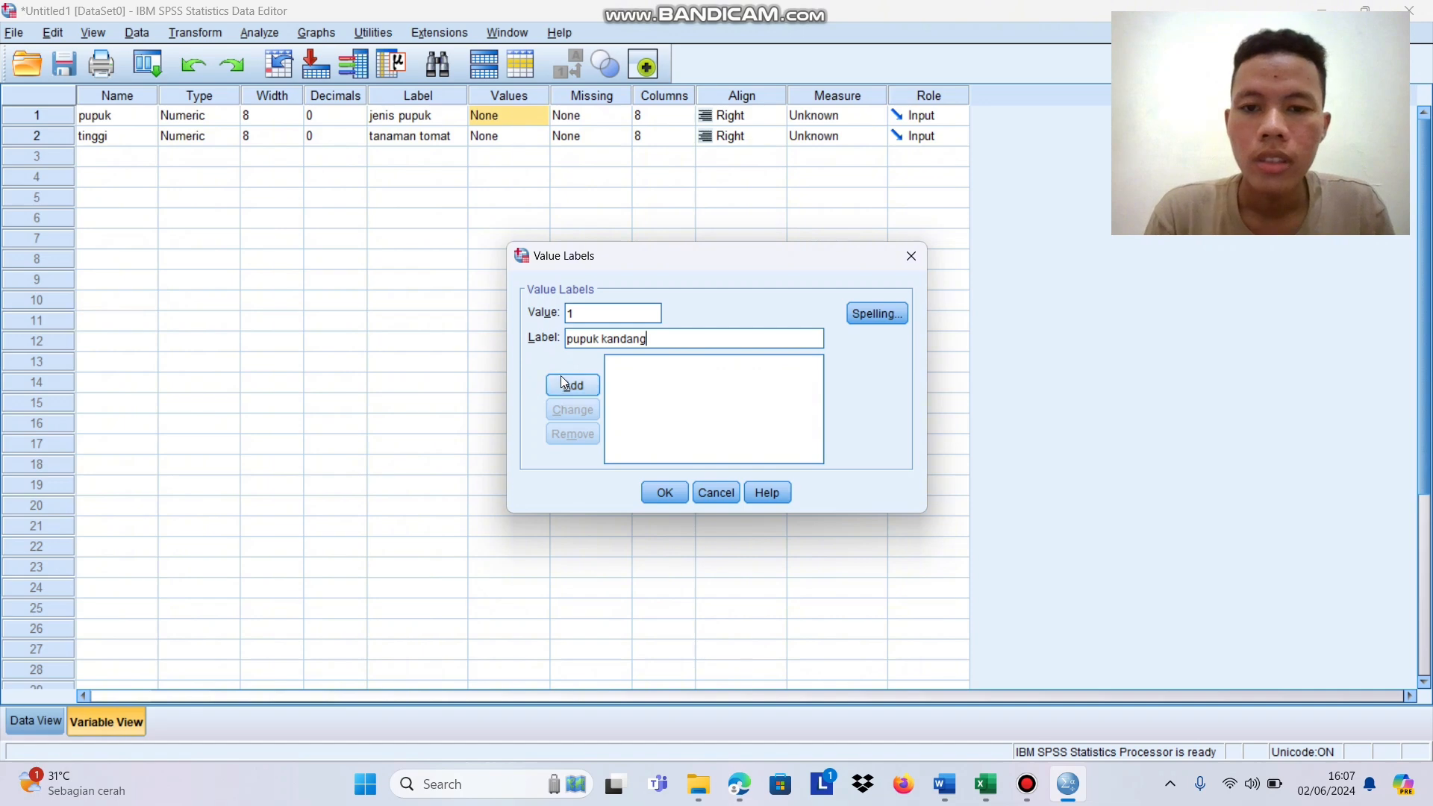
{"action": "left_click", "coordinate": [564, 385]}
- Add the value label 2 = "pupuk kompos" to the pupuk variable
{"action": "type", "text": "2"}
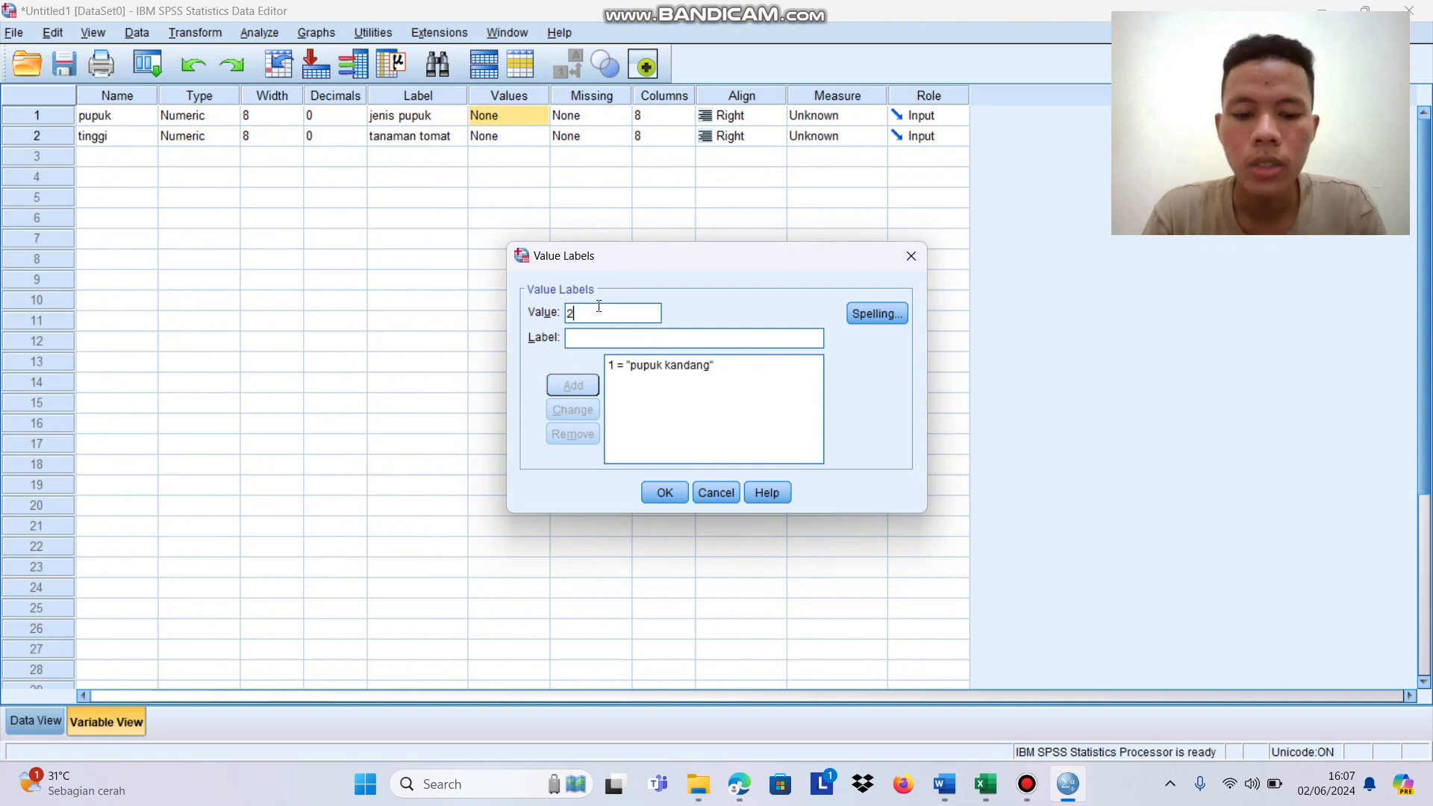
{"action": "type", "text": ". pupuk"}
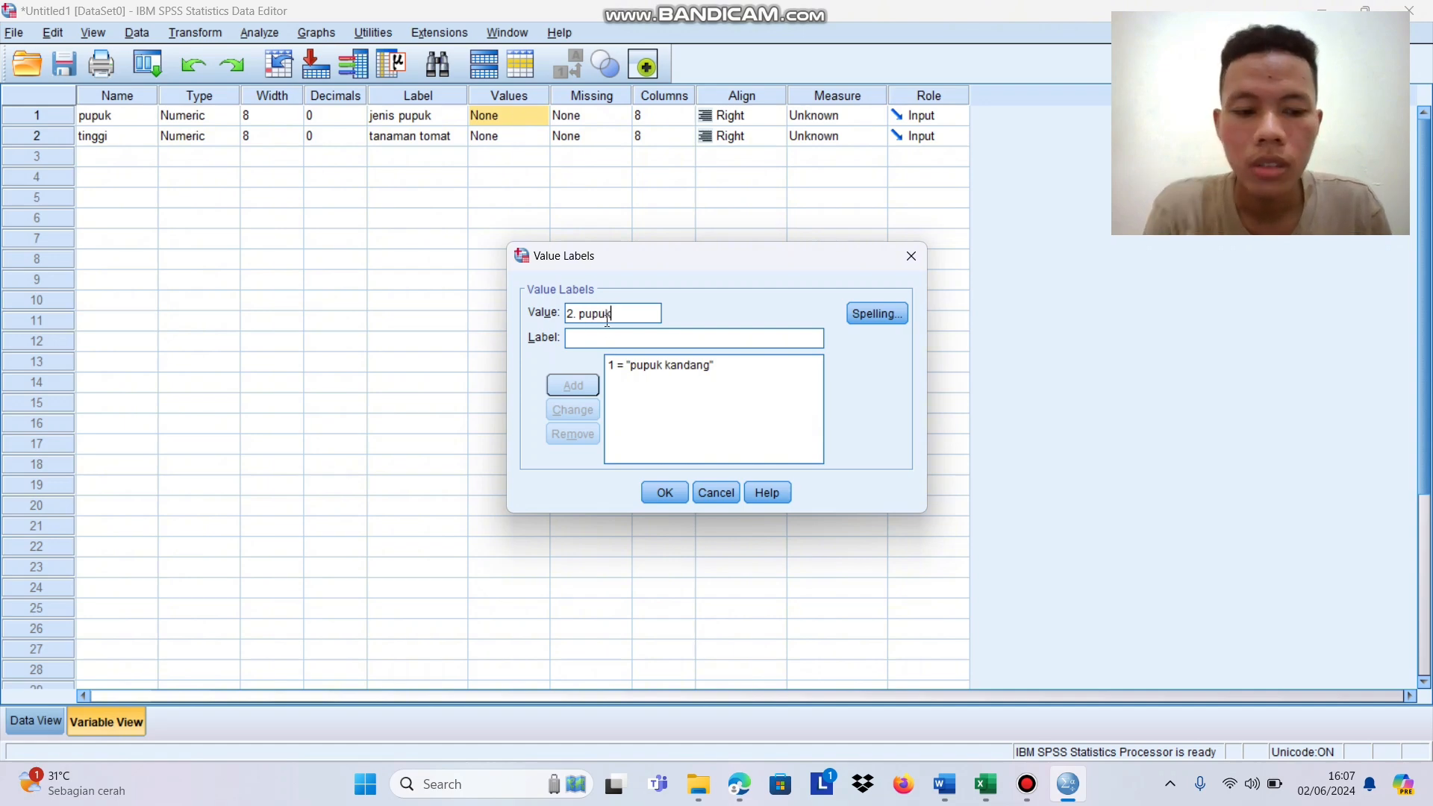
{"action": "key", "text": "BackSpace"}
{"action": "key", "text": "BackSpace"}
{"action": "key", "text": "BackSpace"}
{"action": "key", "text": "BackSpace"}
{"action": "key", "text": "BackSpace"}
{"action": "key", "text": "BackSpace"}
{"action": "key", "text": "BackSpace"}
{"action": "left_click", "coordinate": [582, 337]}
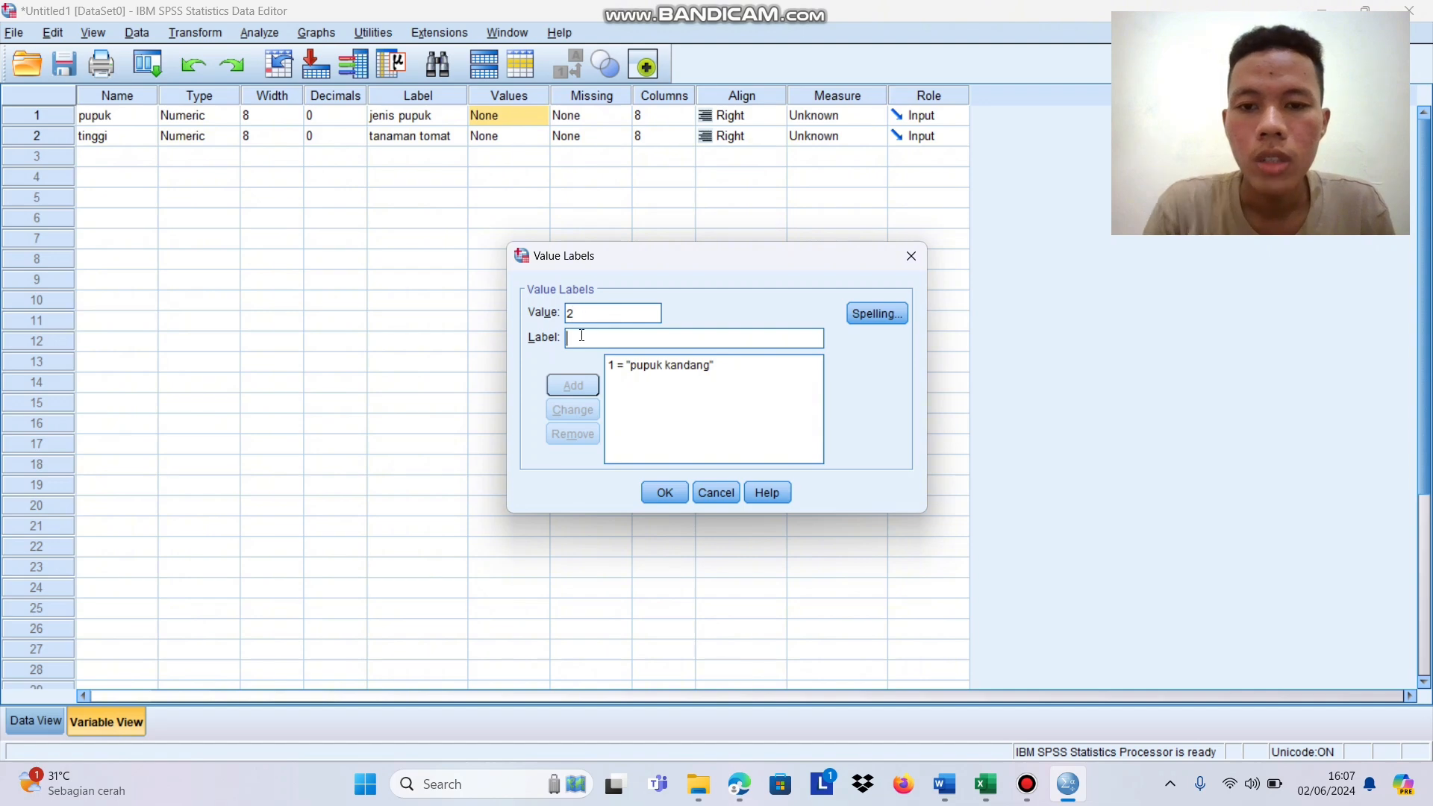
{"action": "type", "text": "pupuk"}
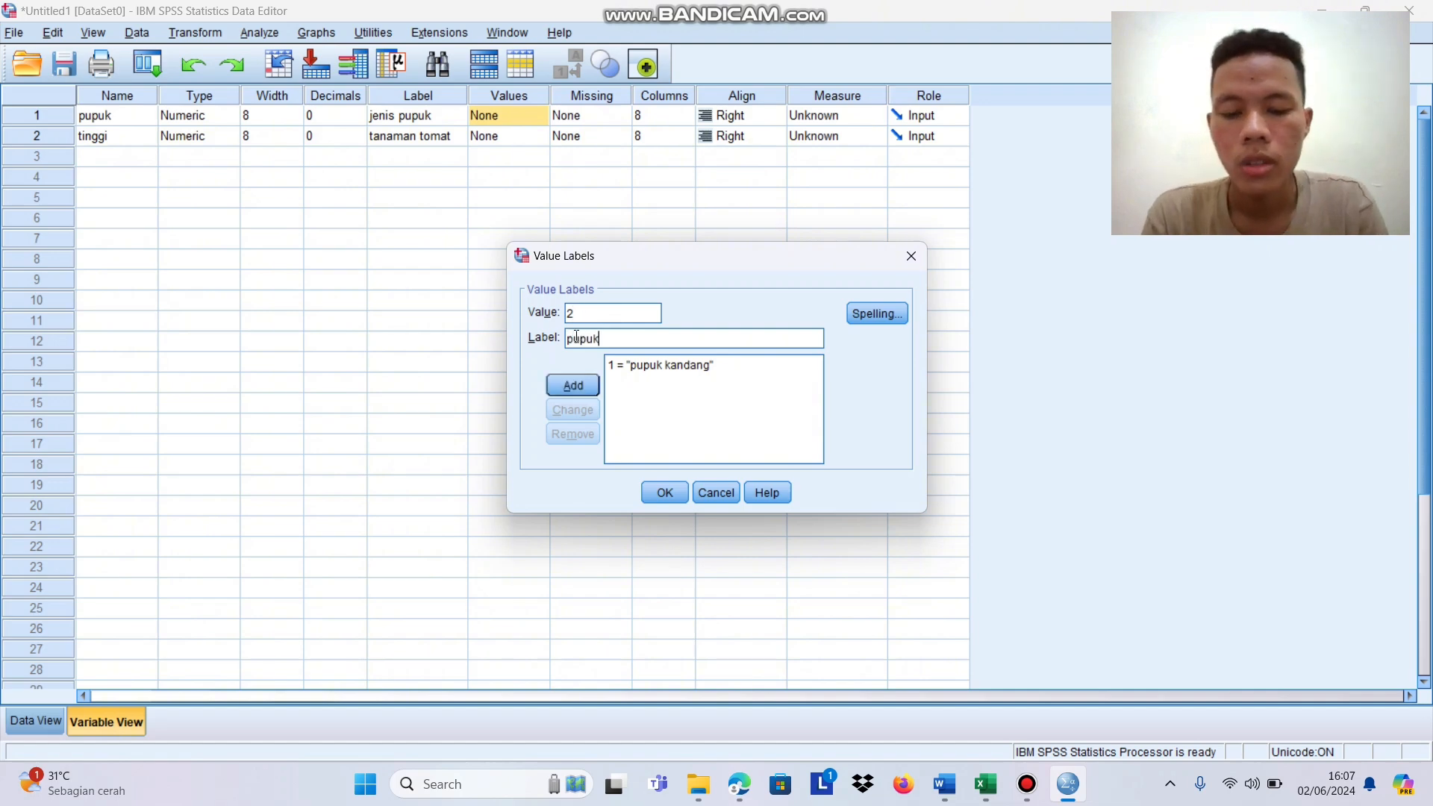
{"action": "type", "text": " kompos"}
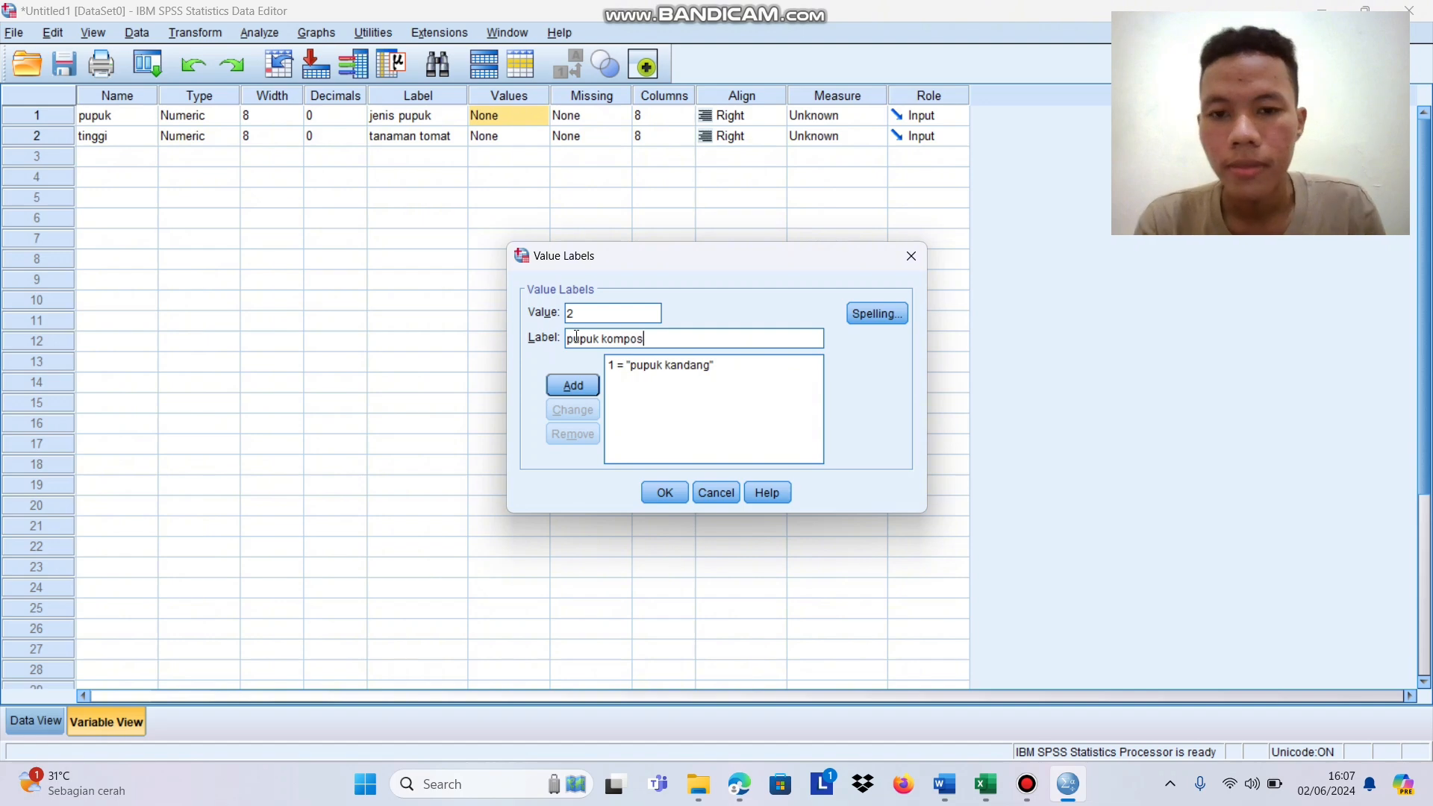
{"action": "left_click", "coordinate": [571, 385]}
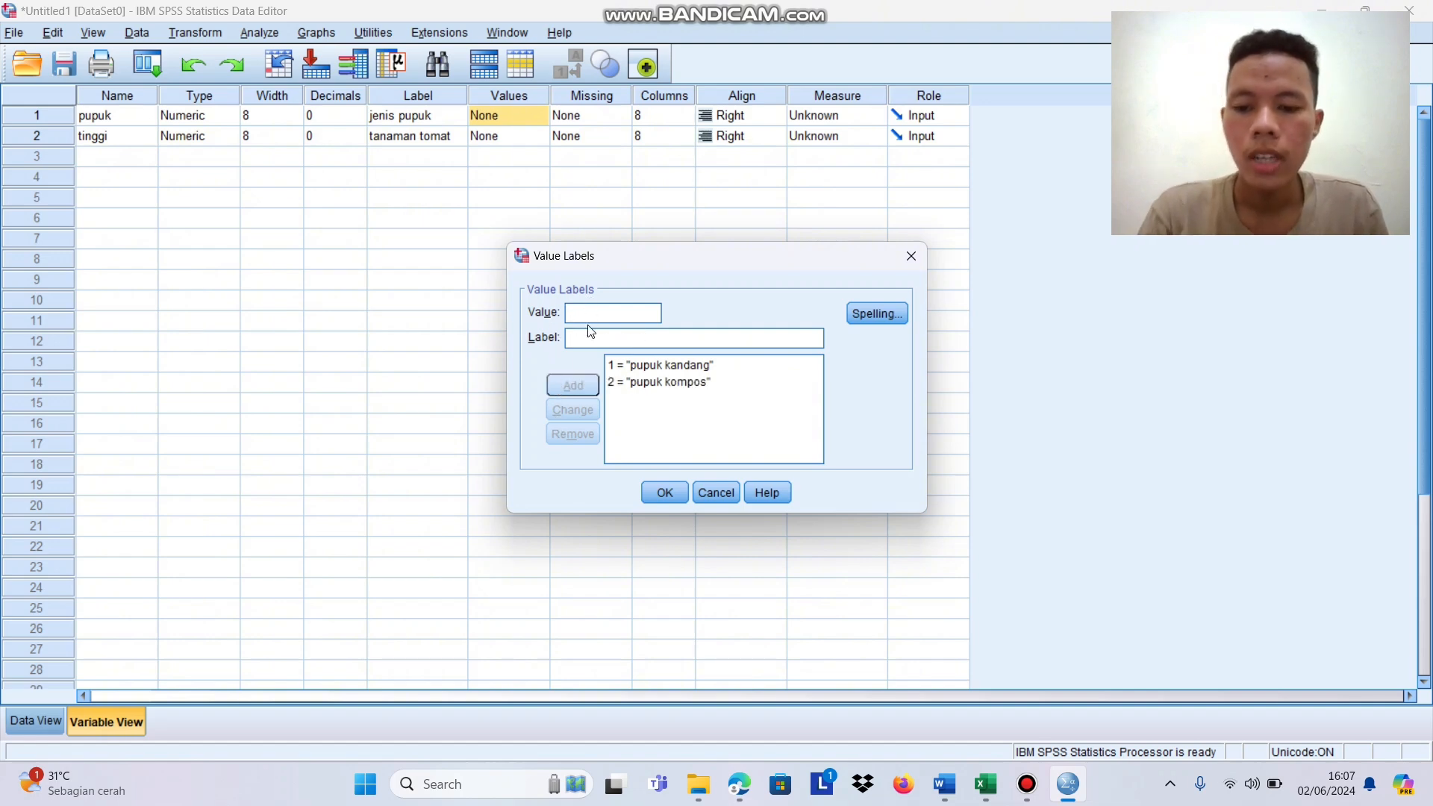
- Add the value label 3 = "pupuk kascing" and apply the value labels to the pupuk variable
{"action": "type", "text": "3."}
{"action": "key", "text": "BackSpace"}
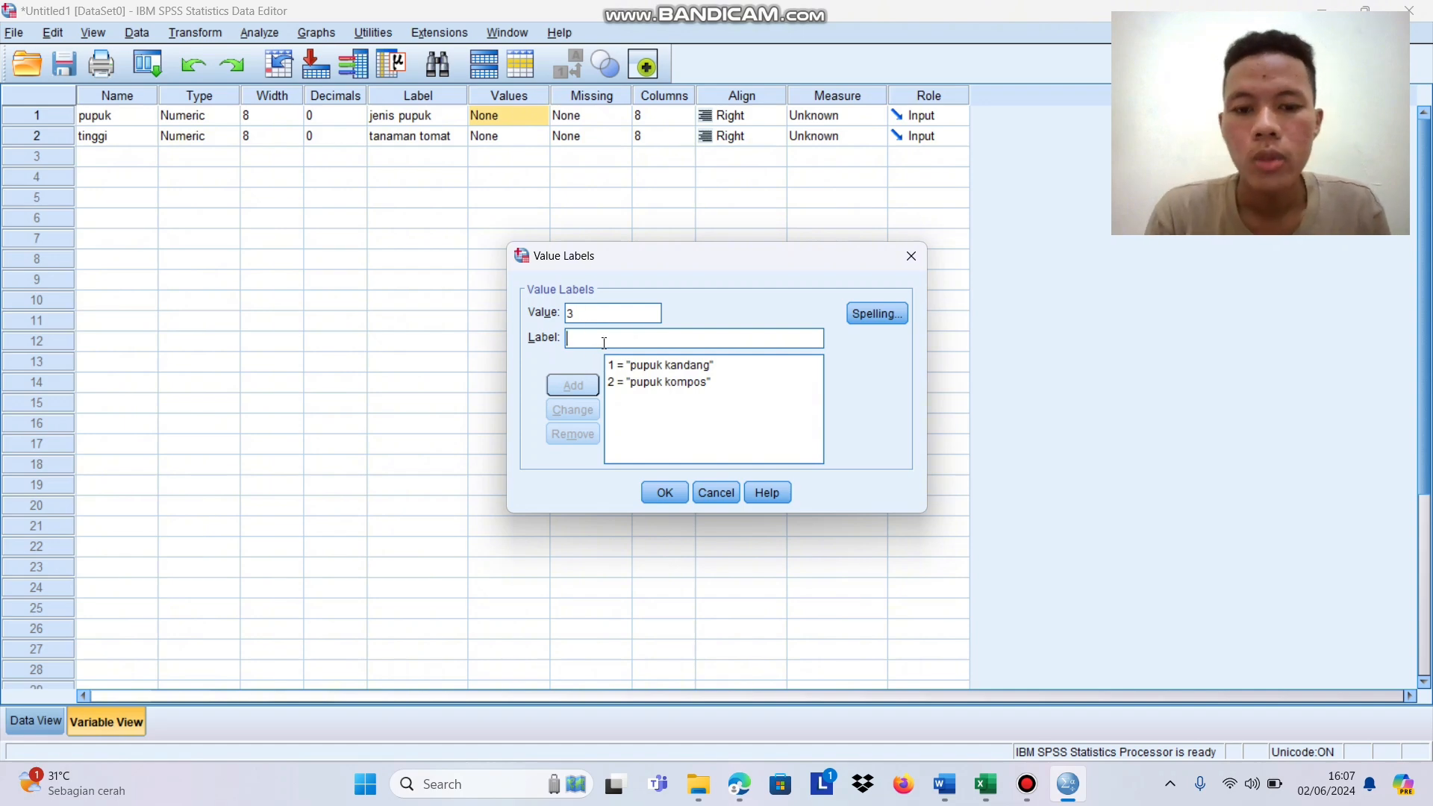
{"action": "type", "text": "pupuk k"}
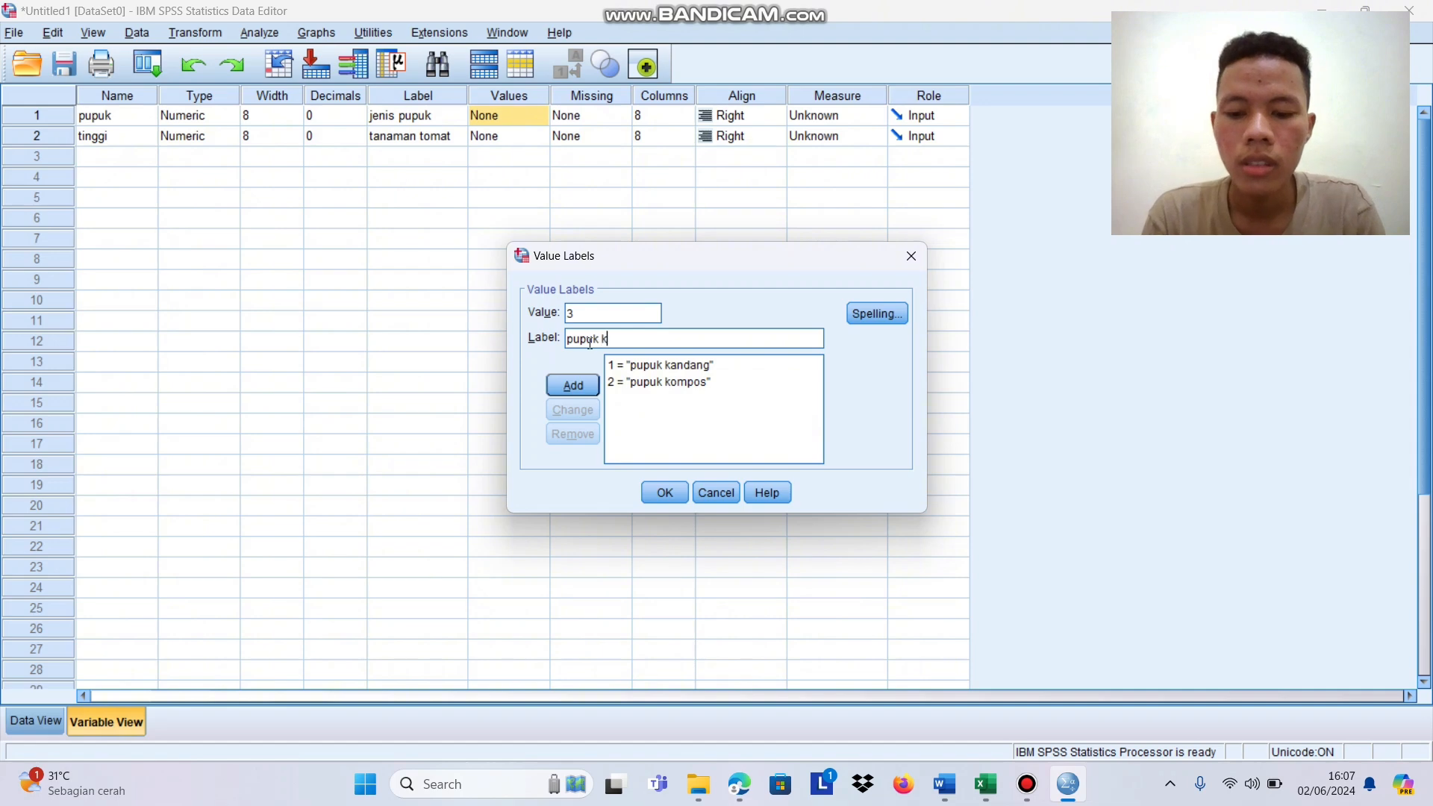
{"action": "type", "text": "ascing"}
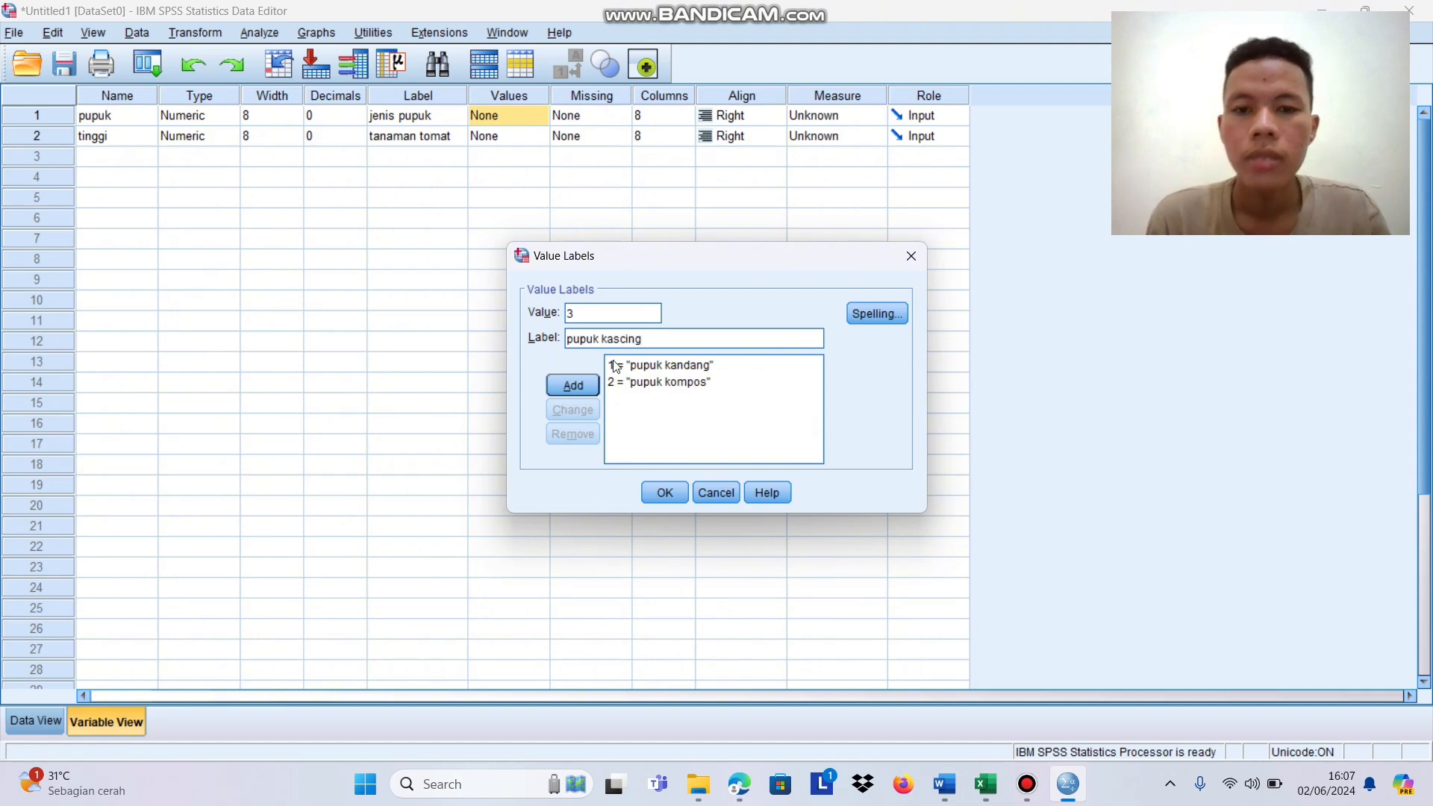
{"action": "left_click", "coordinate": [574, 384]}
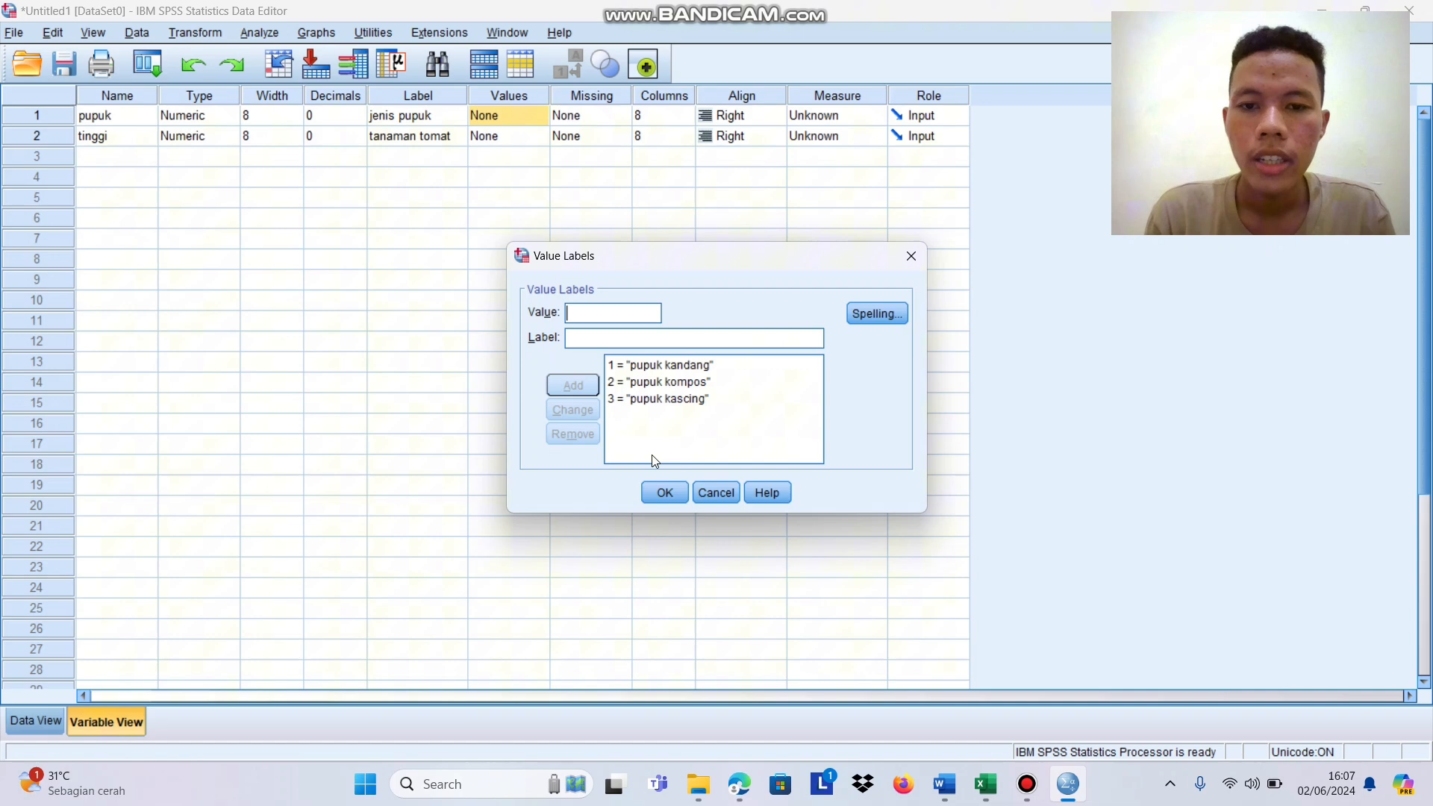
{"action": "left_click", "coordinate": [657, 494]}
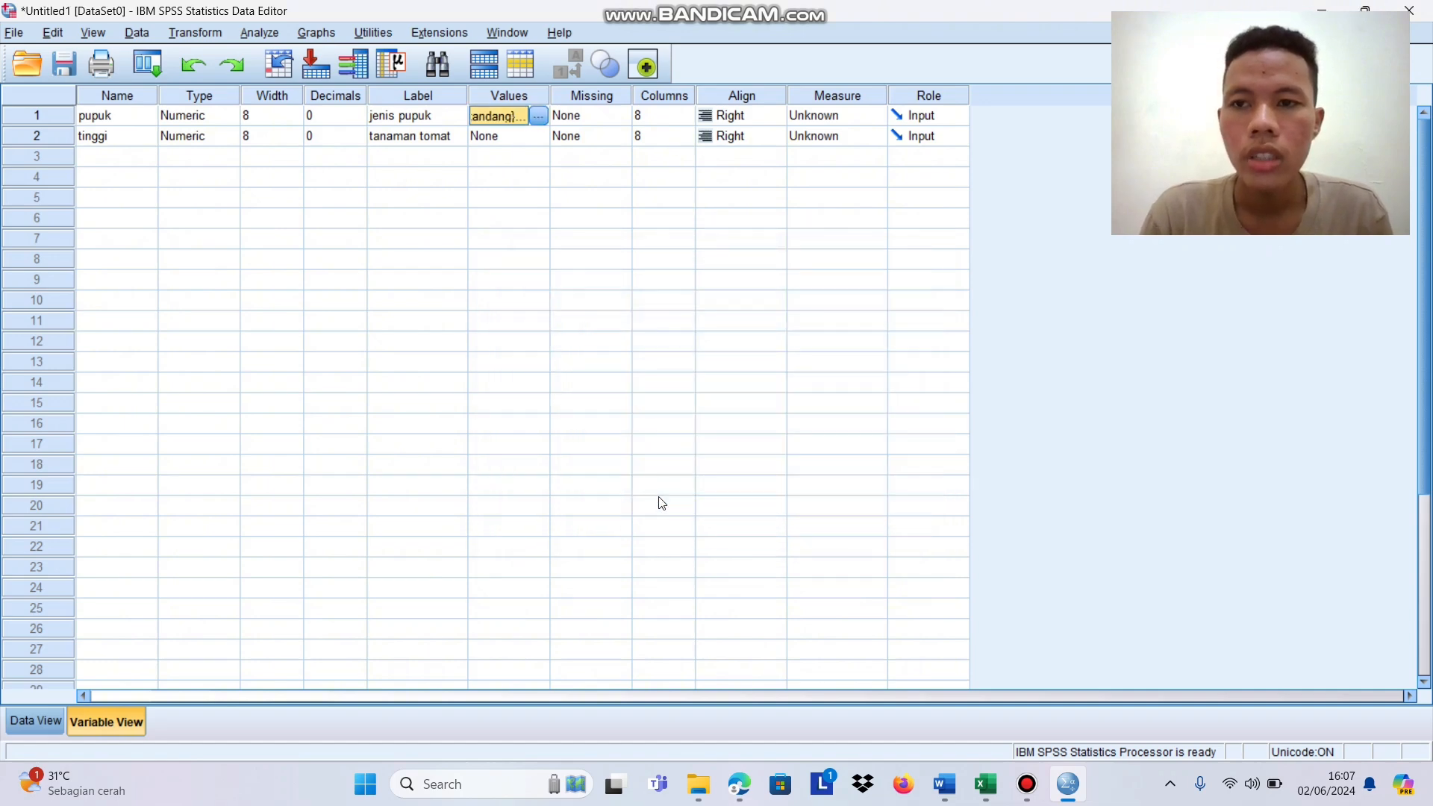
- Set the measurement level of pupuk to Nominal and of tinggi to Scale
{"action": "left_click", "coordinate": [834, 118]}
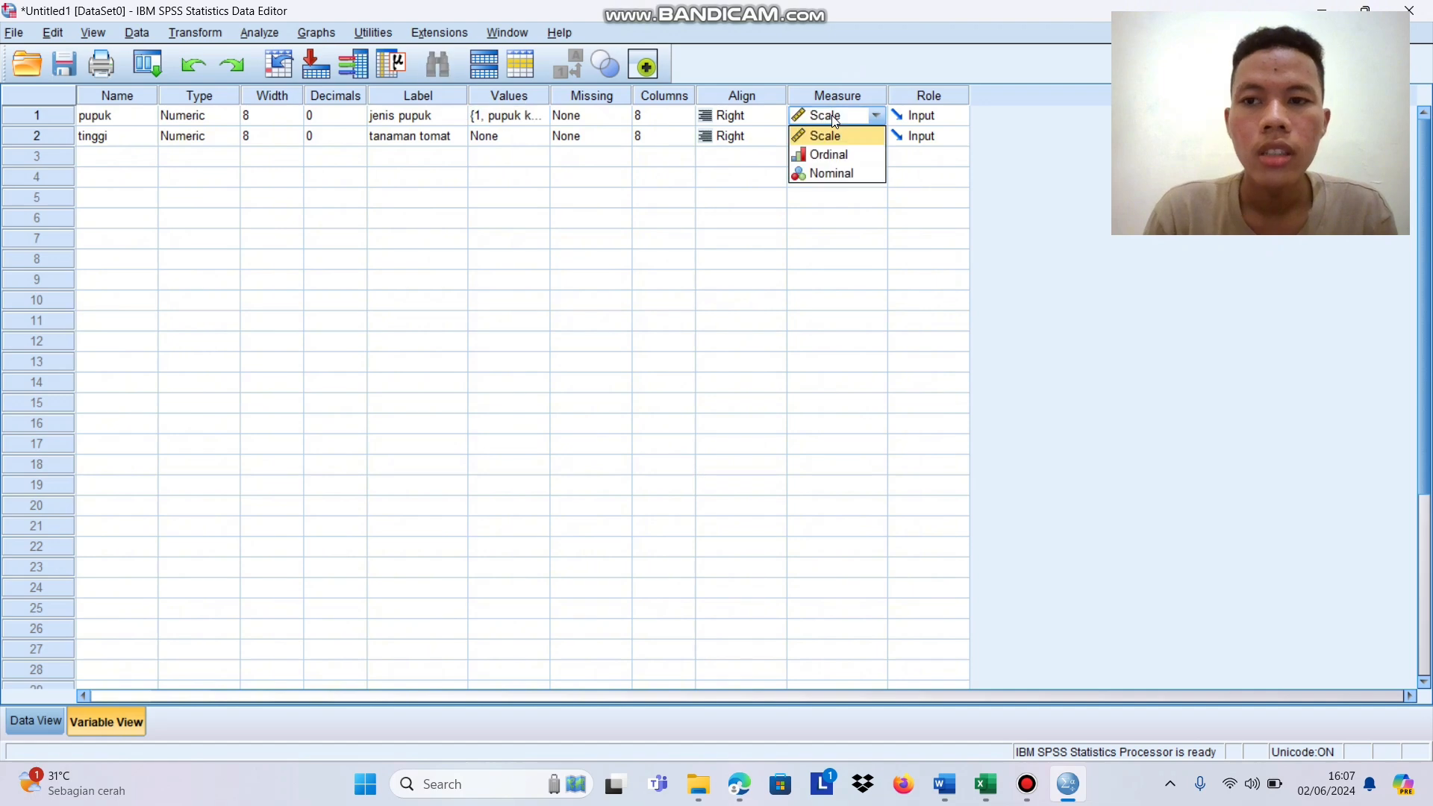
{"action": "left_click", "coordinate": [833, 176]}
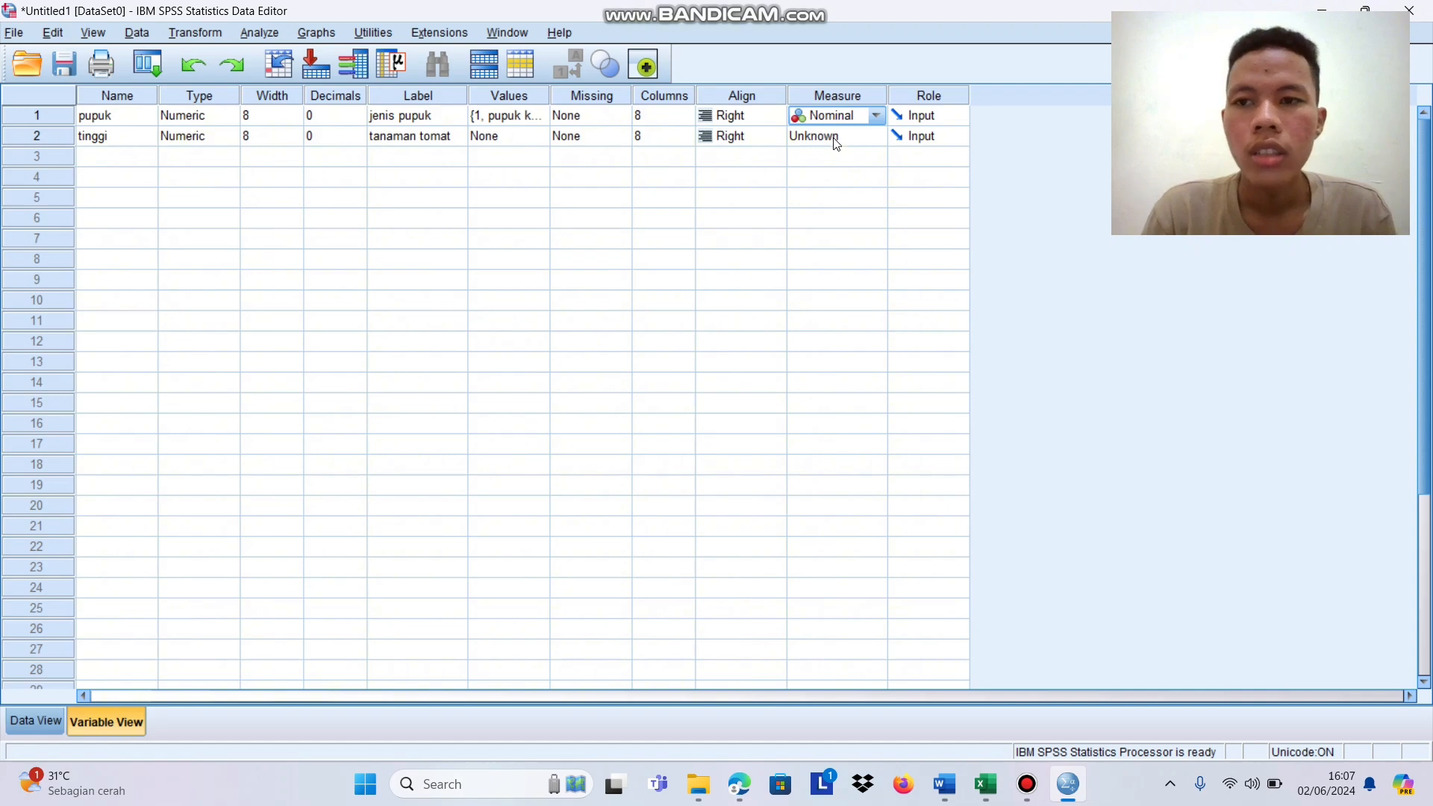
{"action": "left_click", "coordinate": [835, 140]}
{"action": "left_click", "coordinate": [835, 158]}
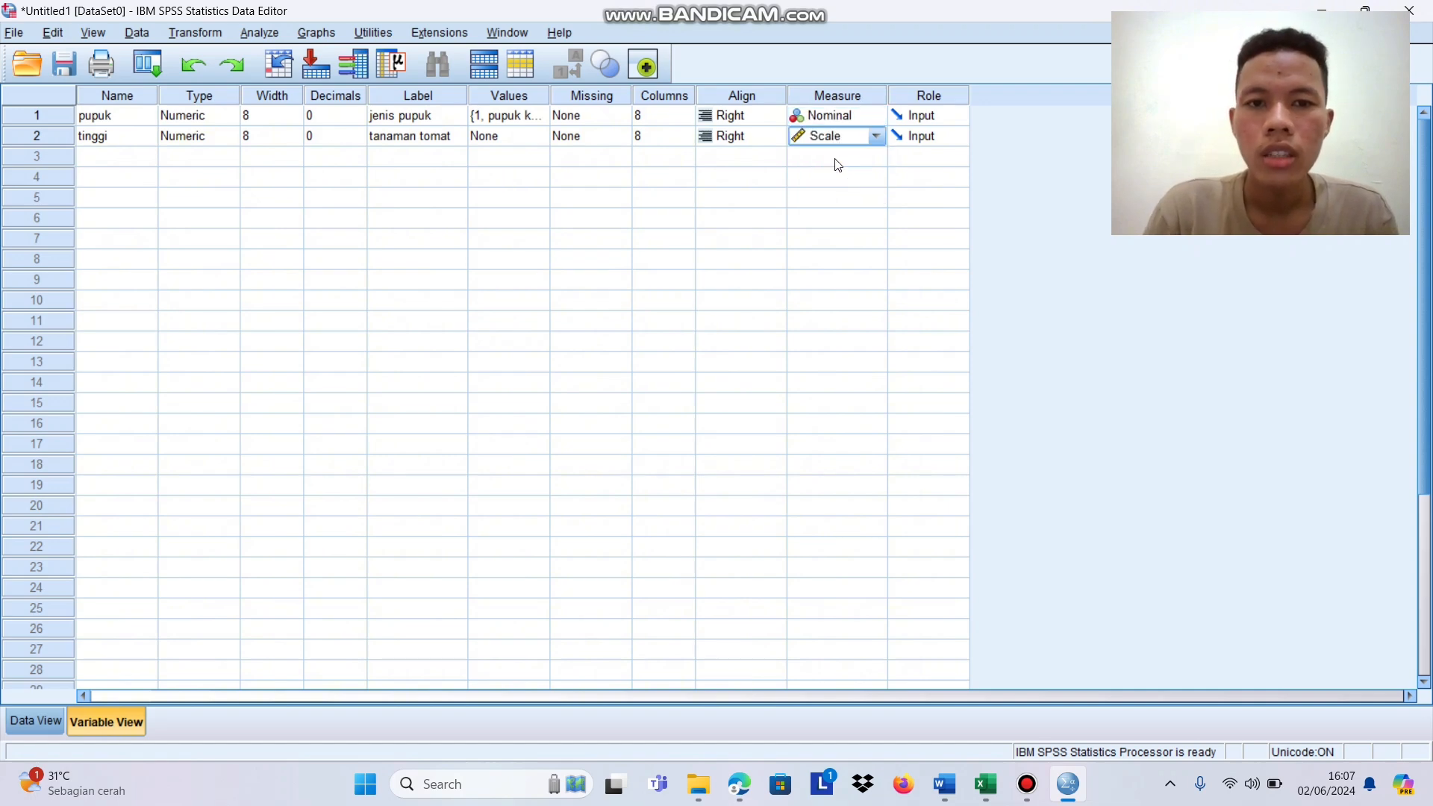
- Return to the data view and set up an Explore analysis with tanaman tomat as dependent variable and jenis pupuk as factor
{"action": "left_click", "coordinate": [45, 722]}
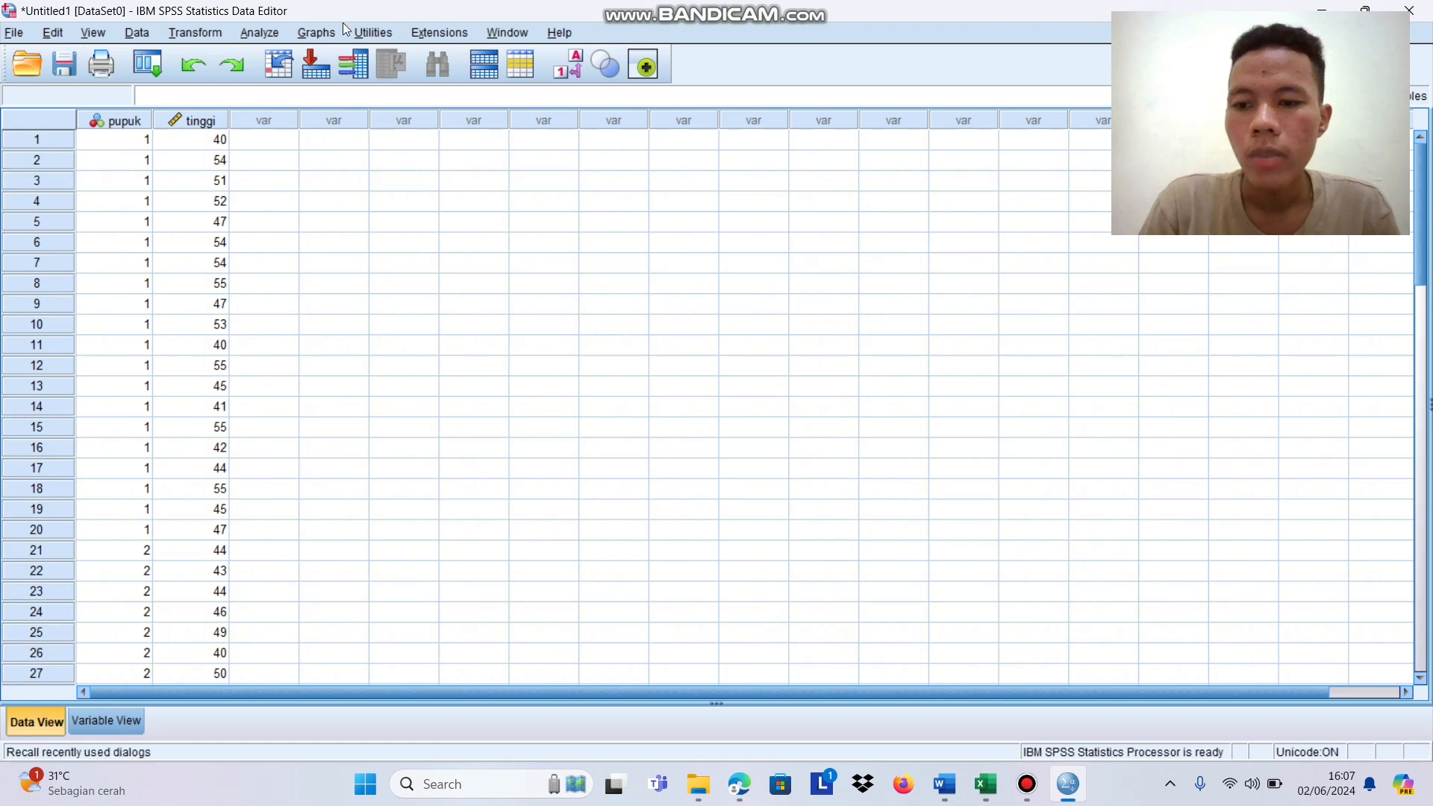
{"action": "left_click", "coordinate": [100, 719]}
{"action": "left_click", "coordinate": [34, 720]}
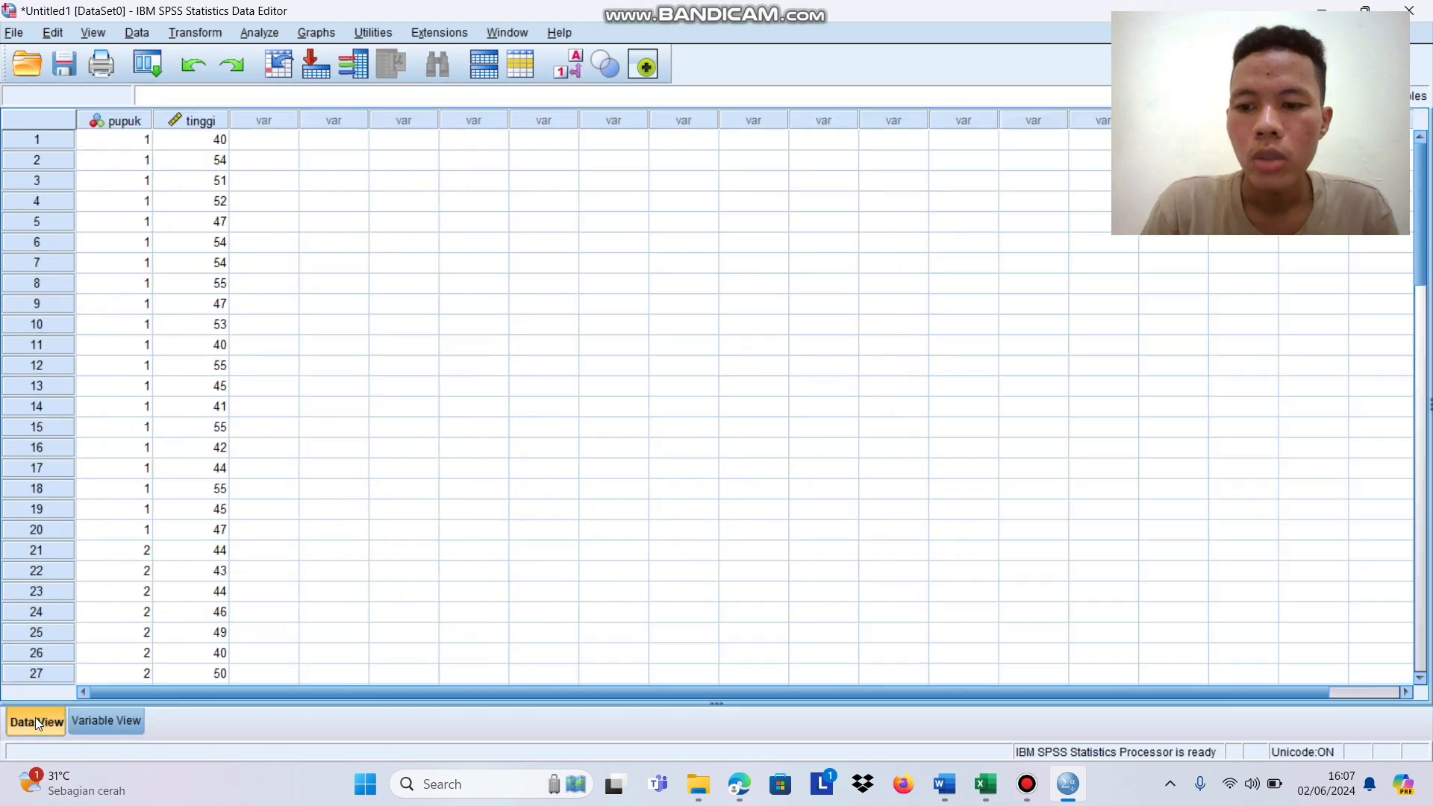
{"action": "left_click", "coordinate": [259, 34]}
{"action": "mouse_move", "coordinate": [331, 83]}
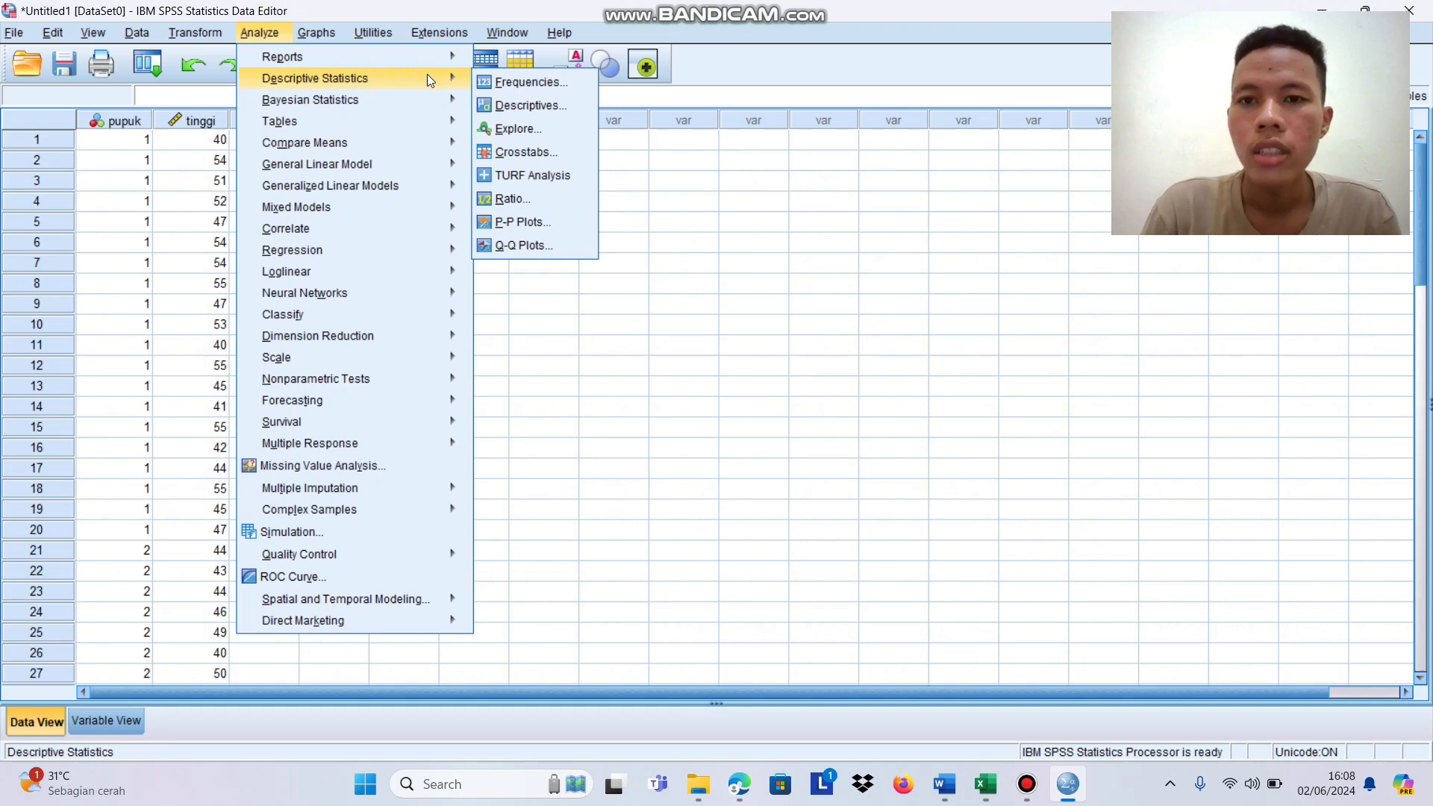
{"action": "left_click", "coordinate": [508, 129]}
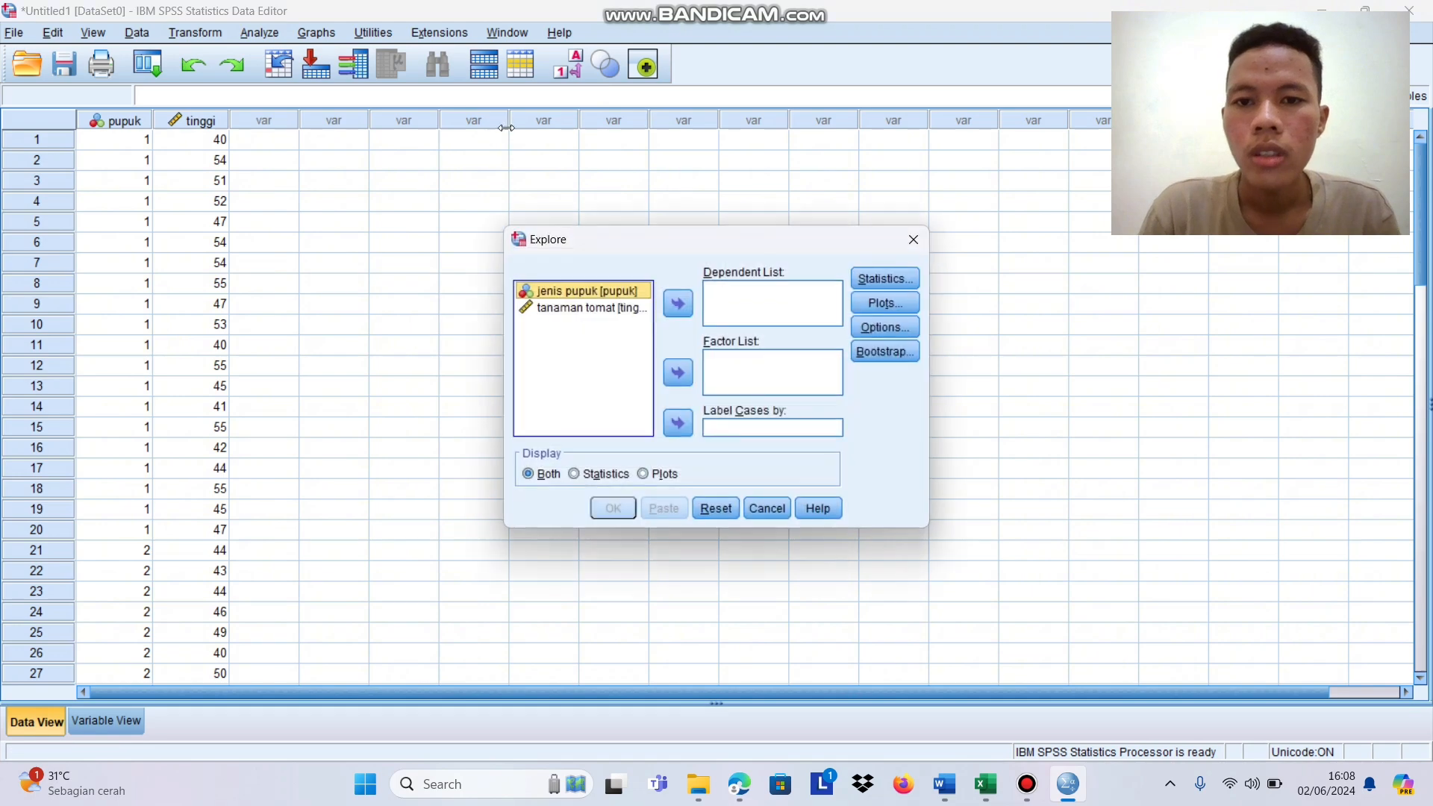
{"action": "left_click", "coordinate": [594, 308]}
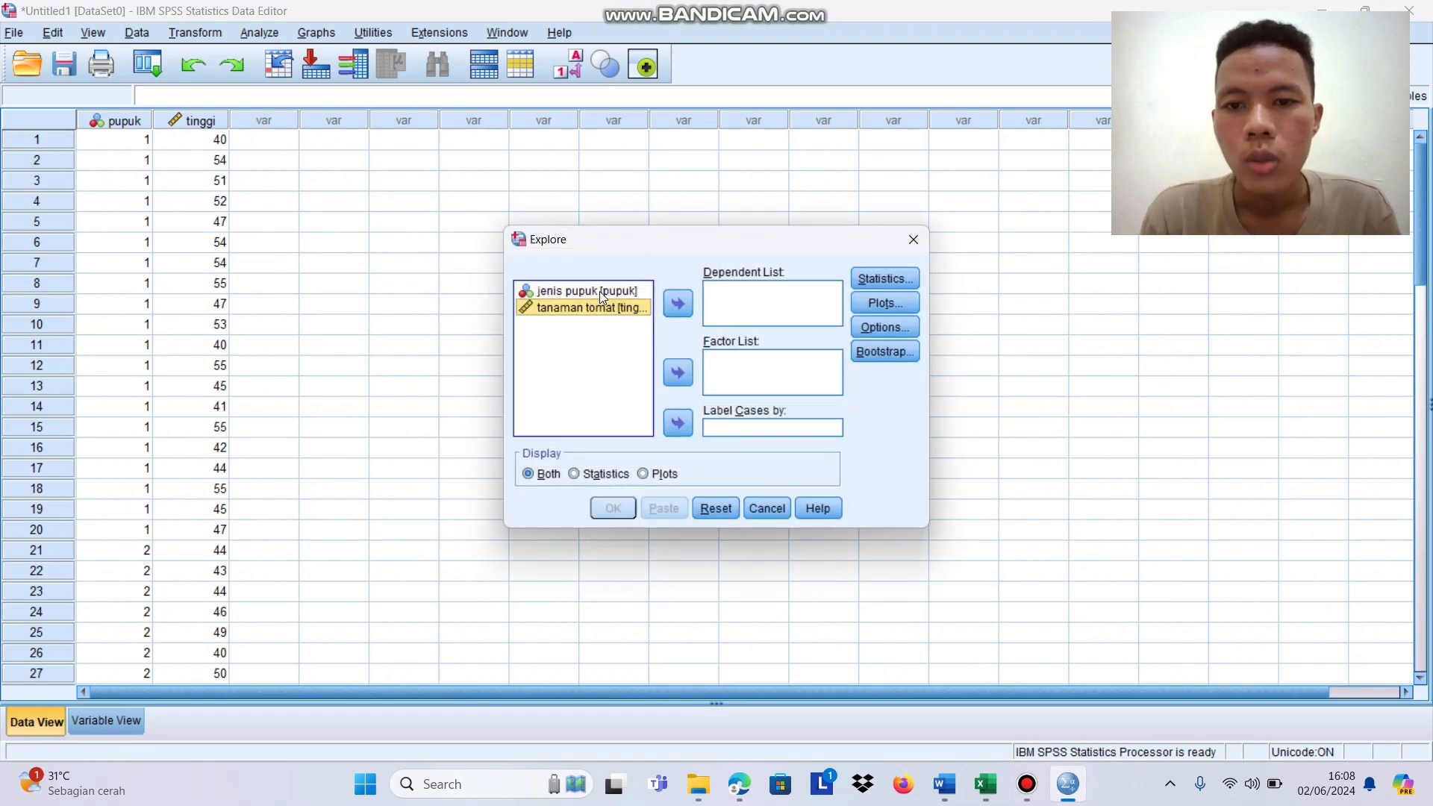
{"action": "left_click", "coordinate": [599, 293]}
{"action": "left_click", "coordinate": [625, 309]}
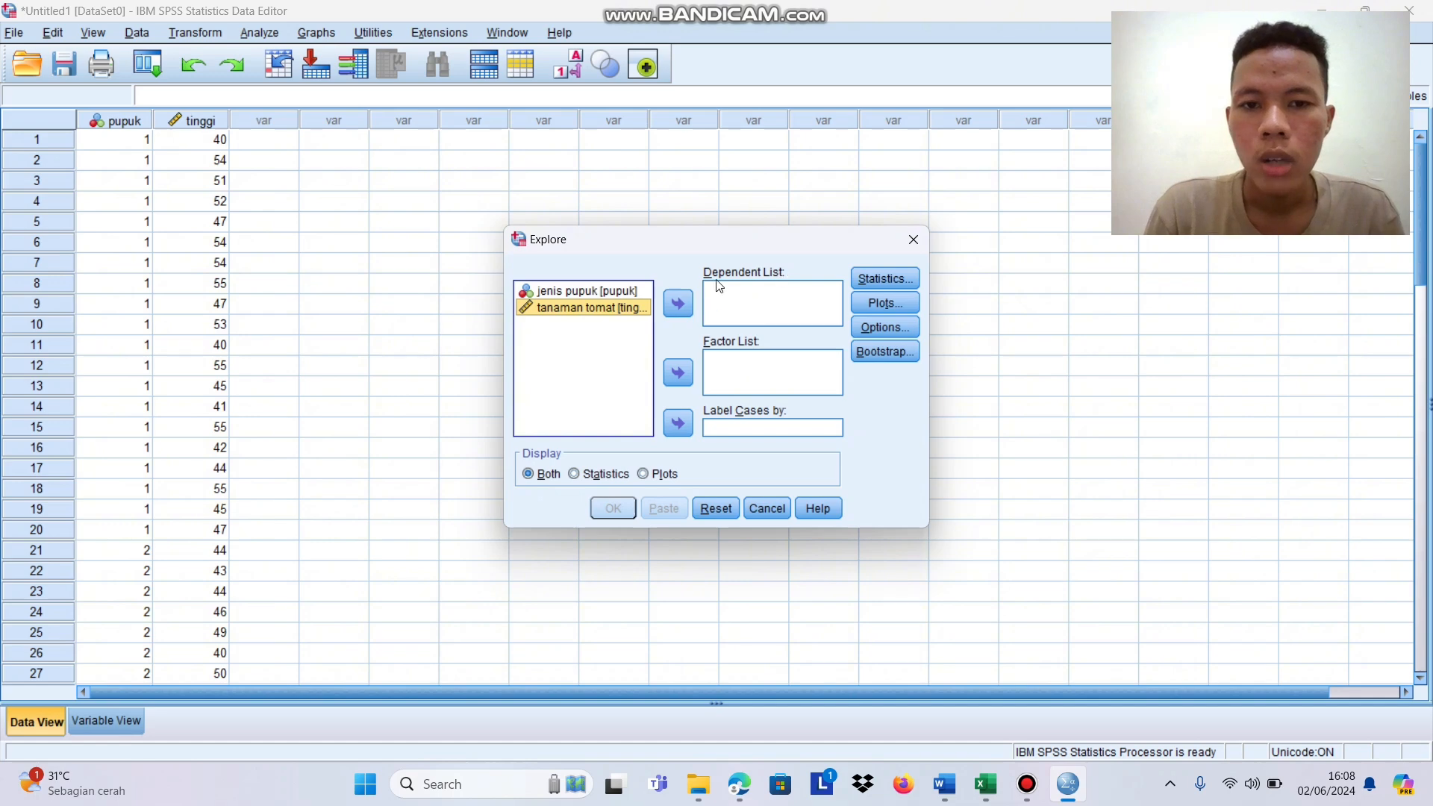
{"action": "left_click", "coordinate": [678, 303]}
{"action": "left_click", "coordinate": [610, 292]}
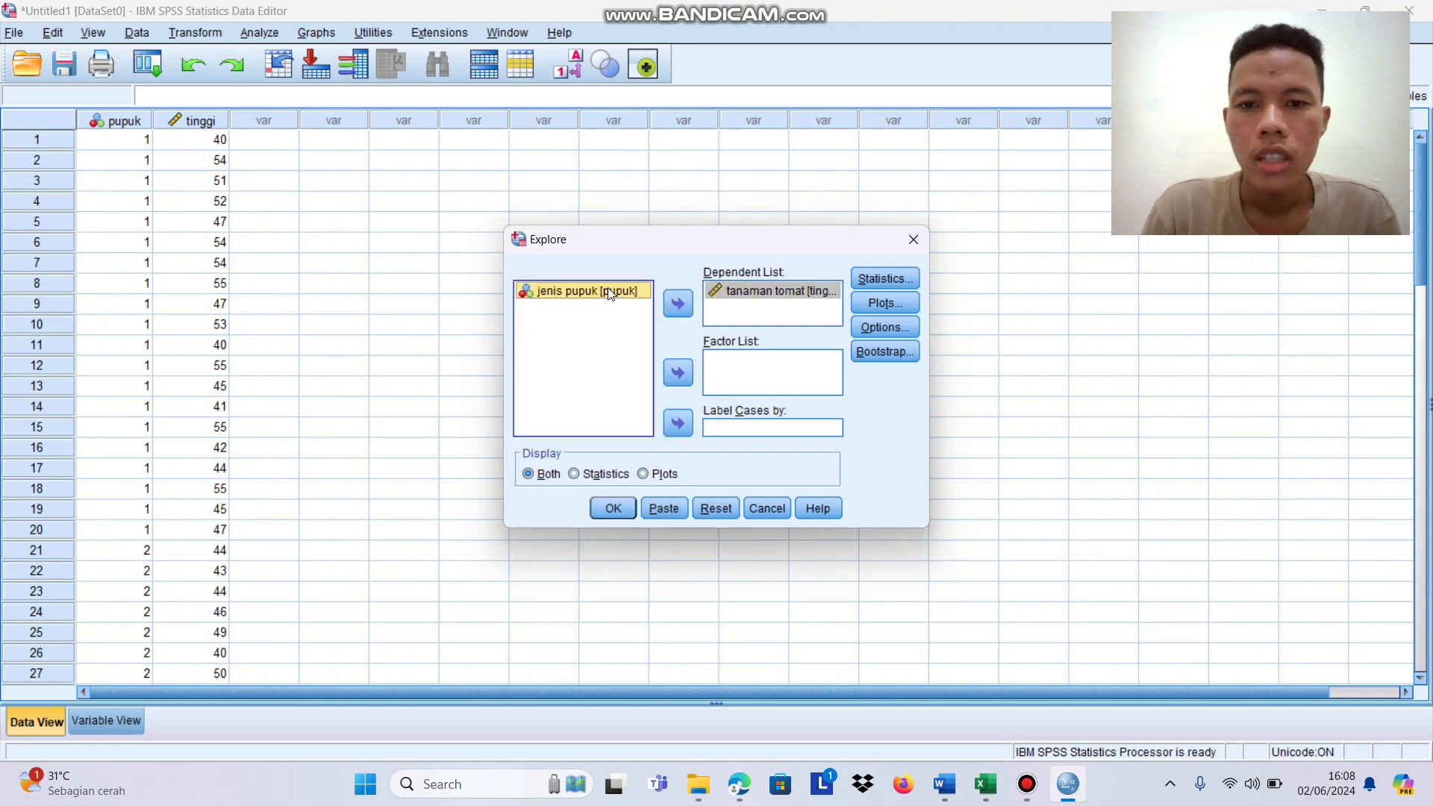
{"action": "left_click", "coordinate": [677, 372]}
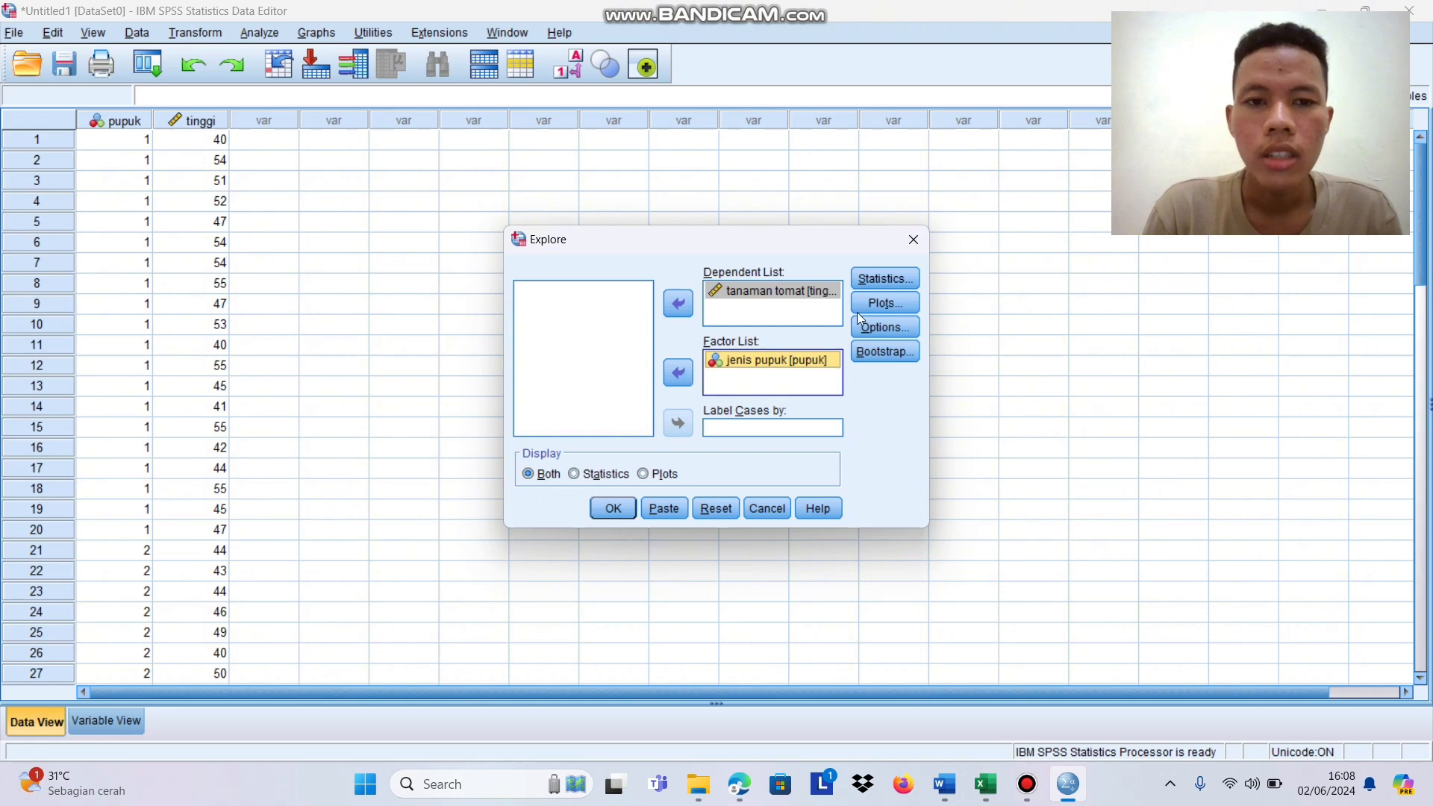
- Enable normality plots with tests for the Explore analysis and run it
{"action": "left_click", "coordinate": [882, 305]}
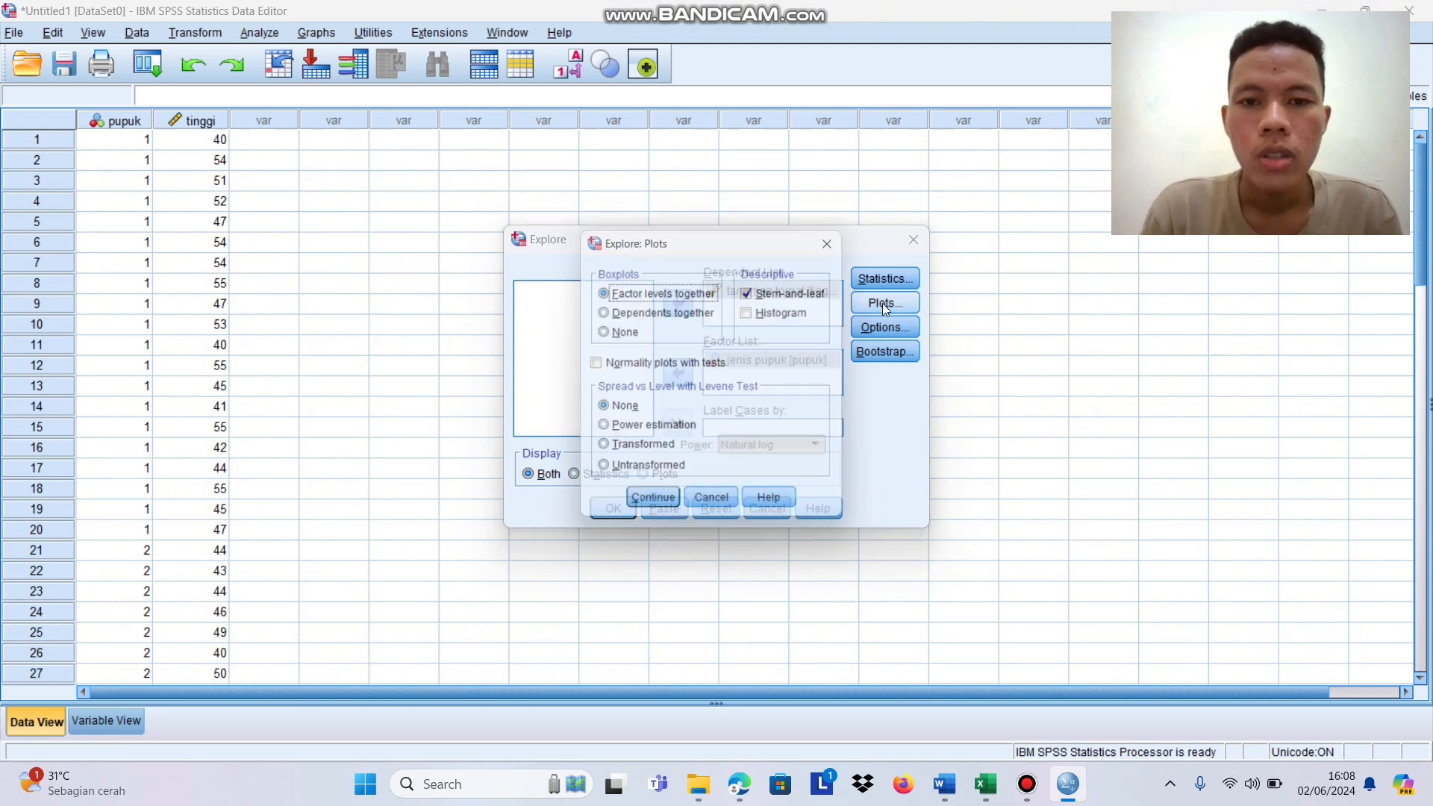
{"action": "left_click", "coordinate": [594, 367]}
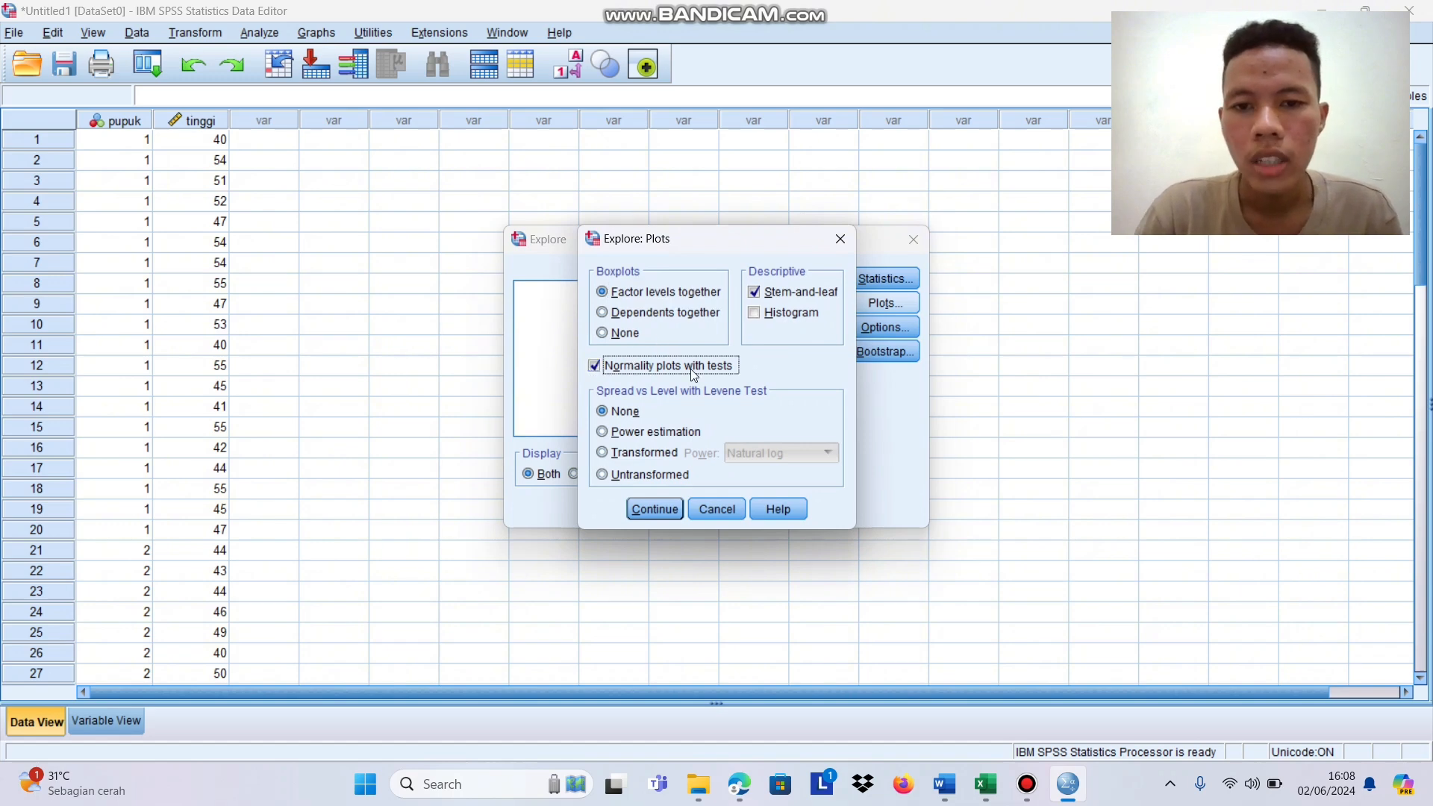
{"action": "left_click", "coordinate": [654, 509]}
{"action": "left_click", "coordinate": [610, 508]}
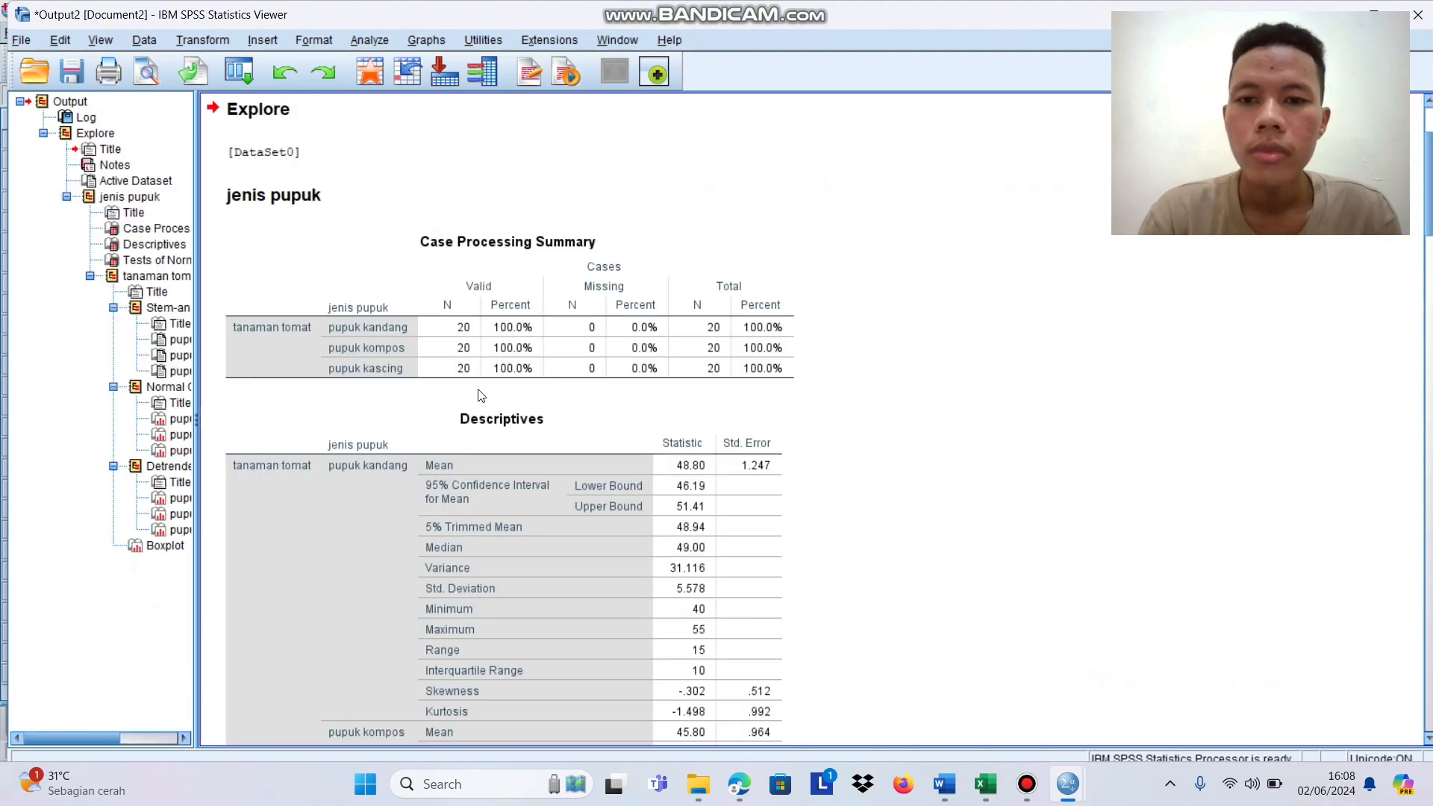
- Examine the Tests of Normality table in the Explore output, and switch to the Word document containing the ANOVA write-up
{"action": "scroll", "coordinate": [393, 435], "scroll_direction": "down", "scroll_amount": 4}
{"action": "scroll", "coordinate": [681, 398], "scroll_direction": "down", "scroll_amount": 2}
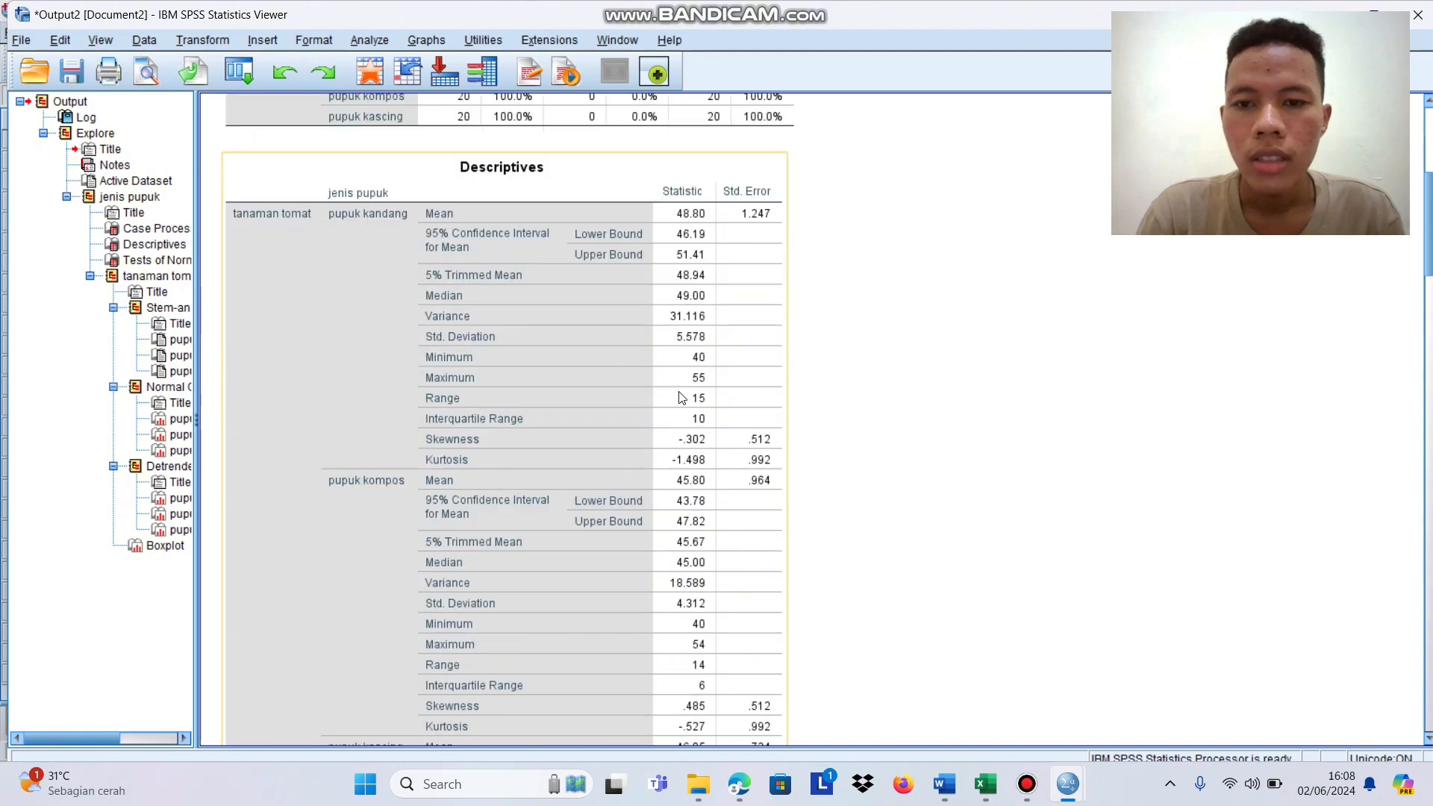
{"action": "scroll", "coordinate": [679, 397], "scroll_direction": "down", "scroll_amount": 12}
{"action": "scroll", "coordinate": [679, 397], "scroll_direction": "up", "scroll_amount": 2}
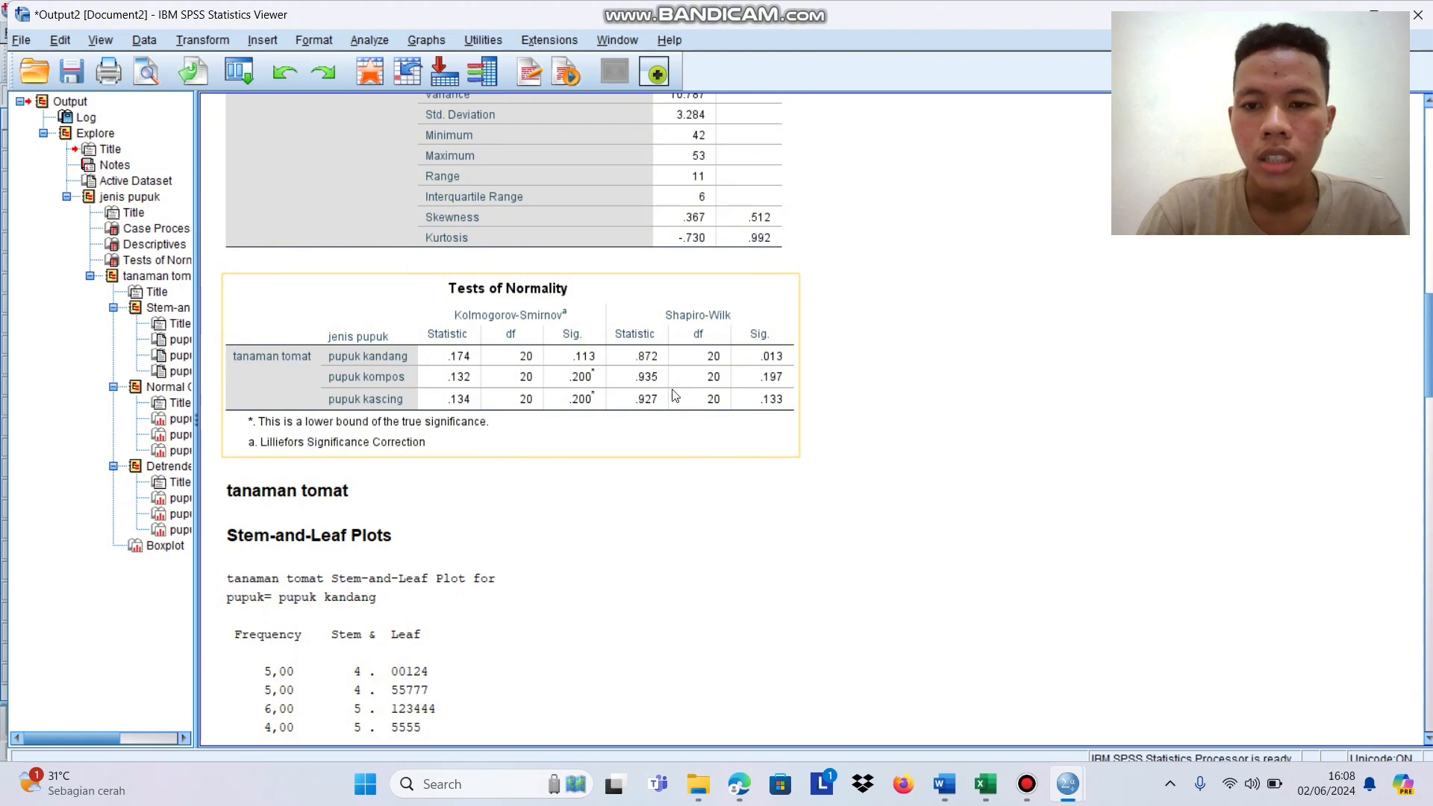
{"action": "left_click", "coordinate": [923, 652]}
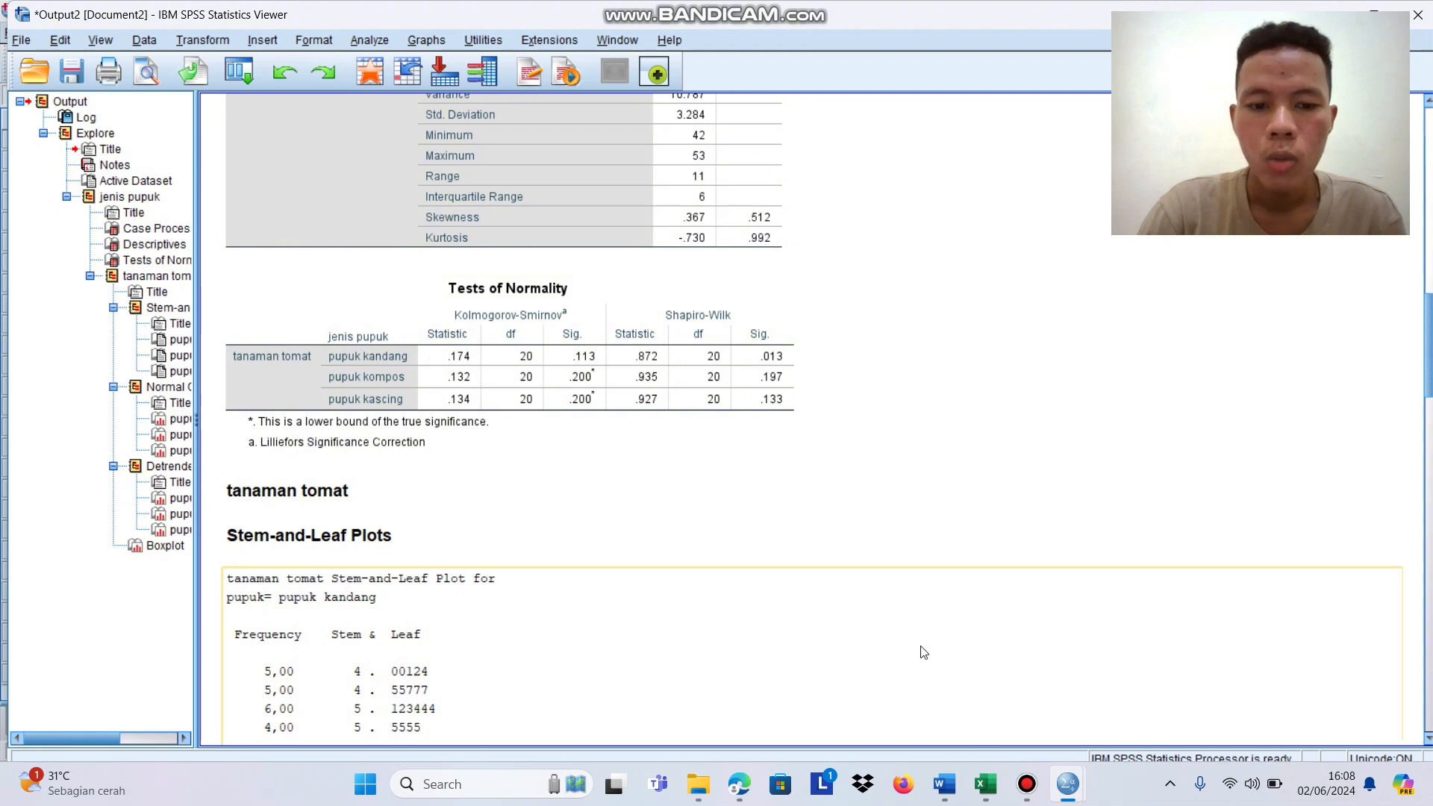
{"action": "left_click", "coordinate": [944, 781]}
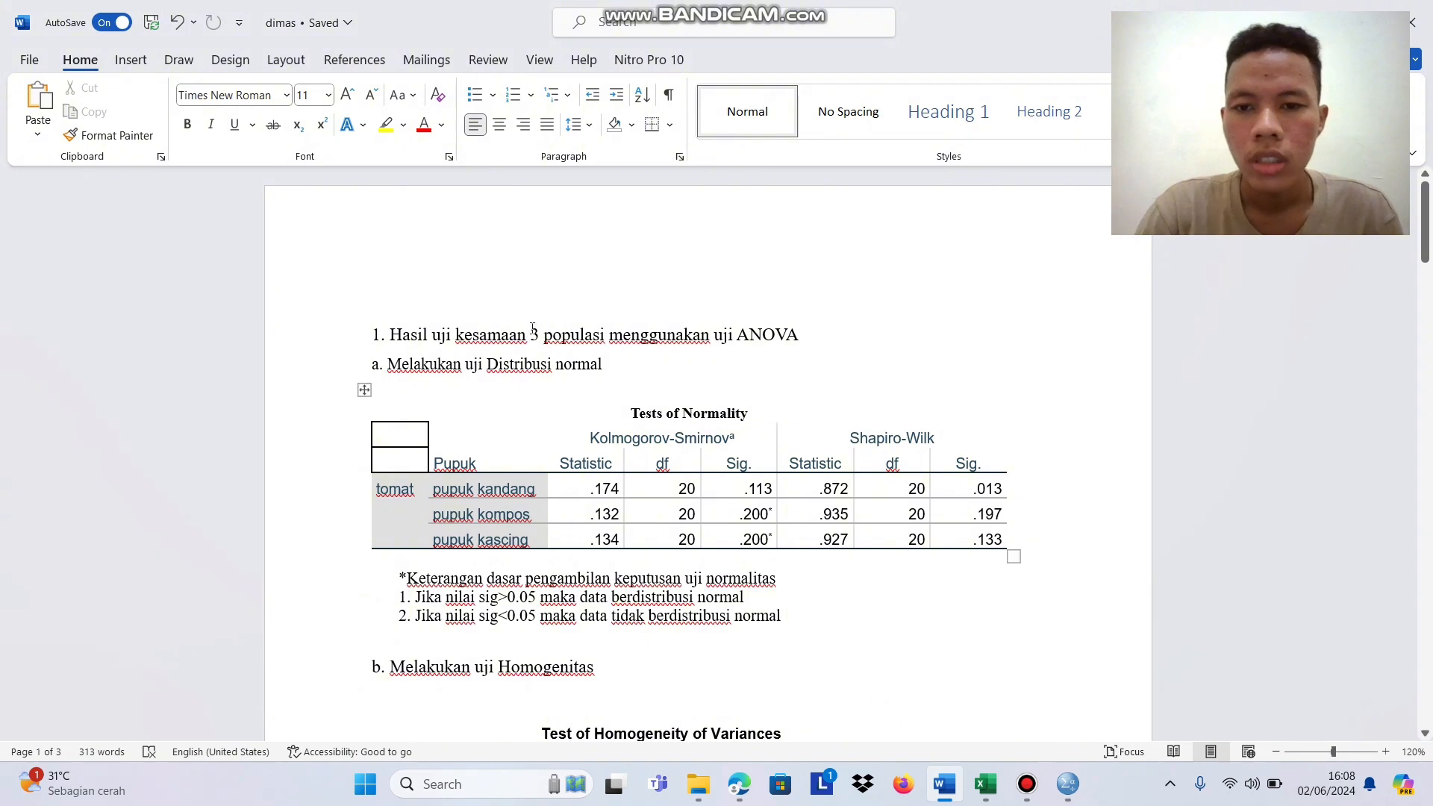